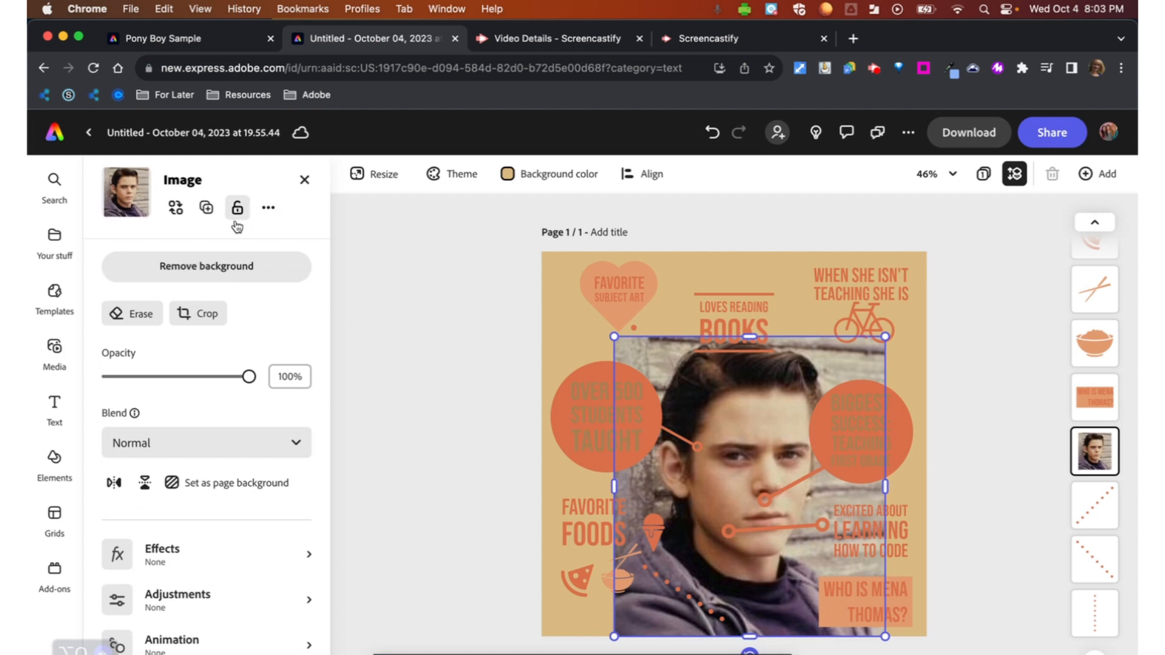
- Remove the background of the young man's portrait and shrink the cutout so the surrounding text and dotted lines are uncovered
click(212, 276)
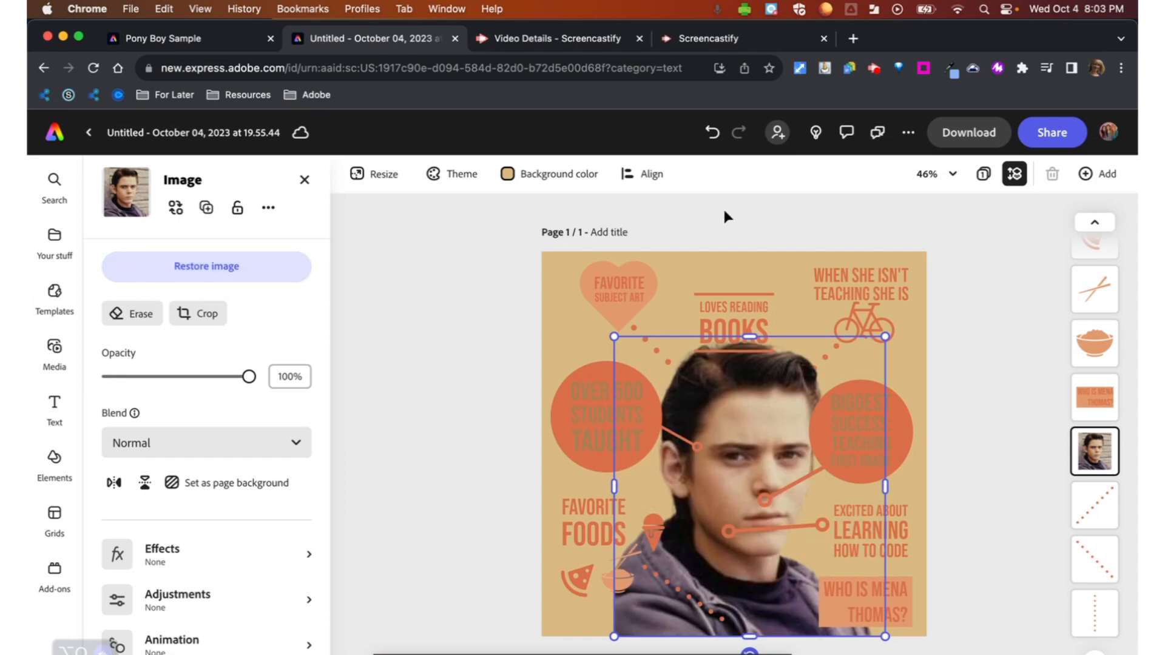
drag(885, 337, 823, 449)
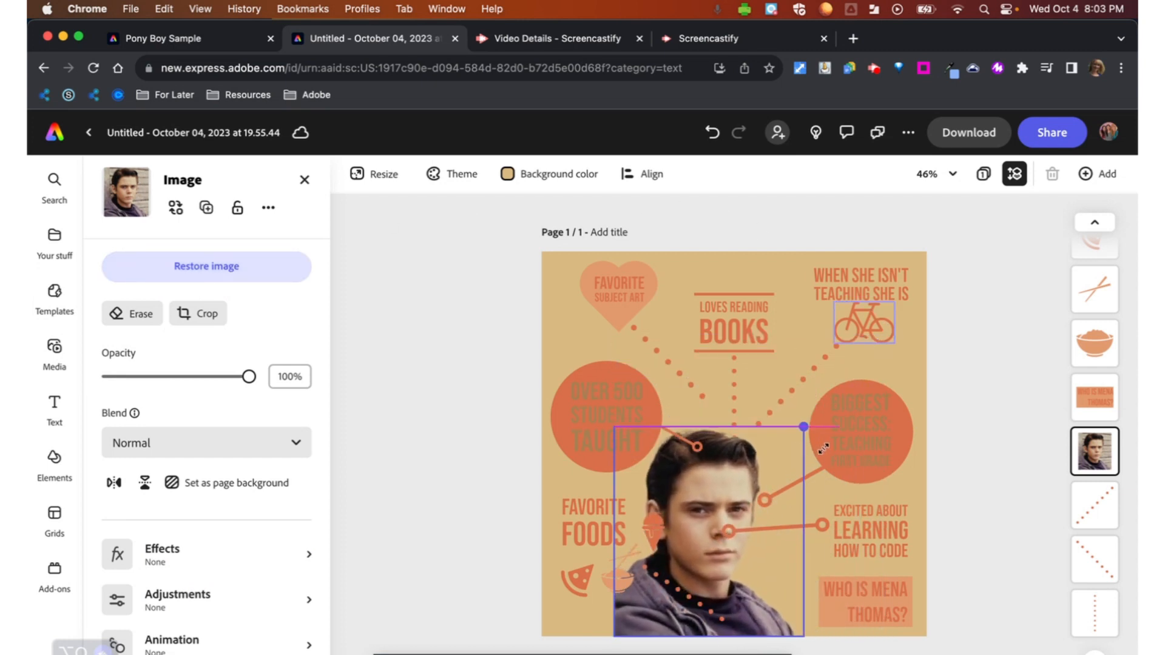
click(818, 524)
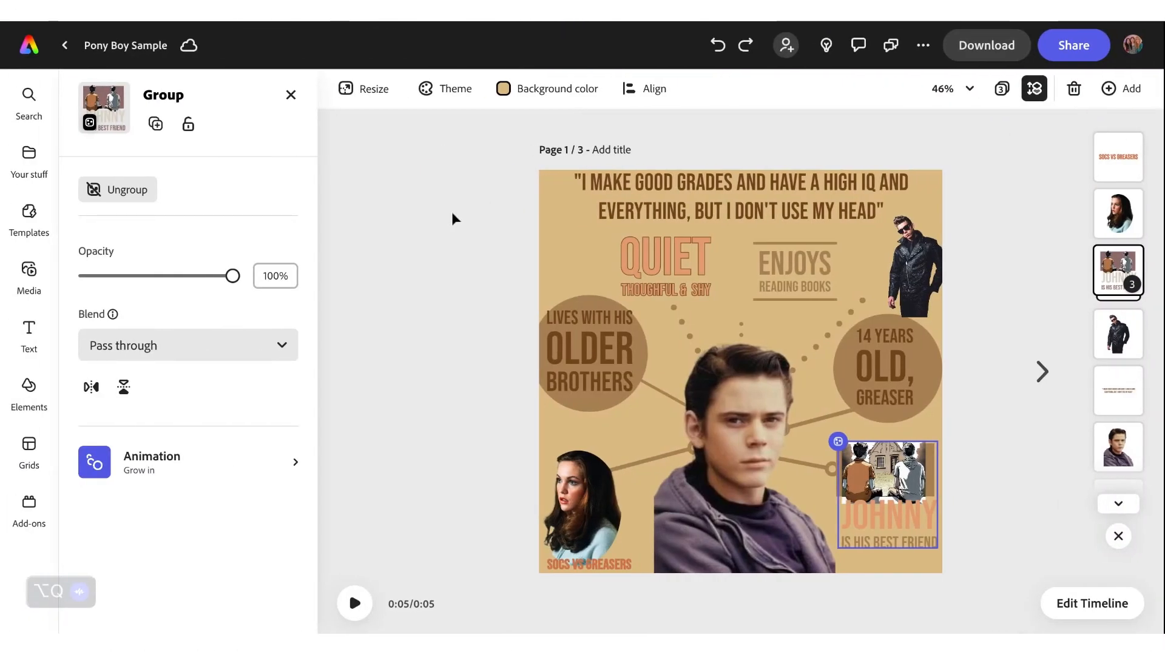
- Regenerate the two-boys picture in the Johnny group with Text to image, using a shortened prompt about teenage boys sitting next to each other, seen from behind
click(291, 94)
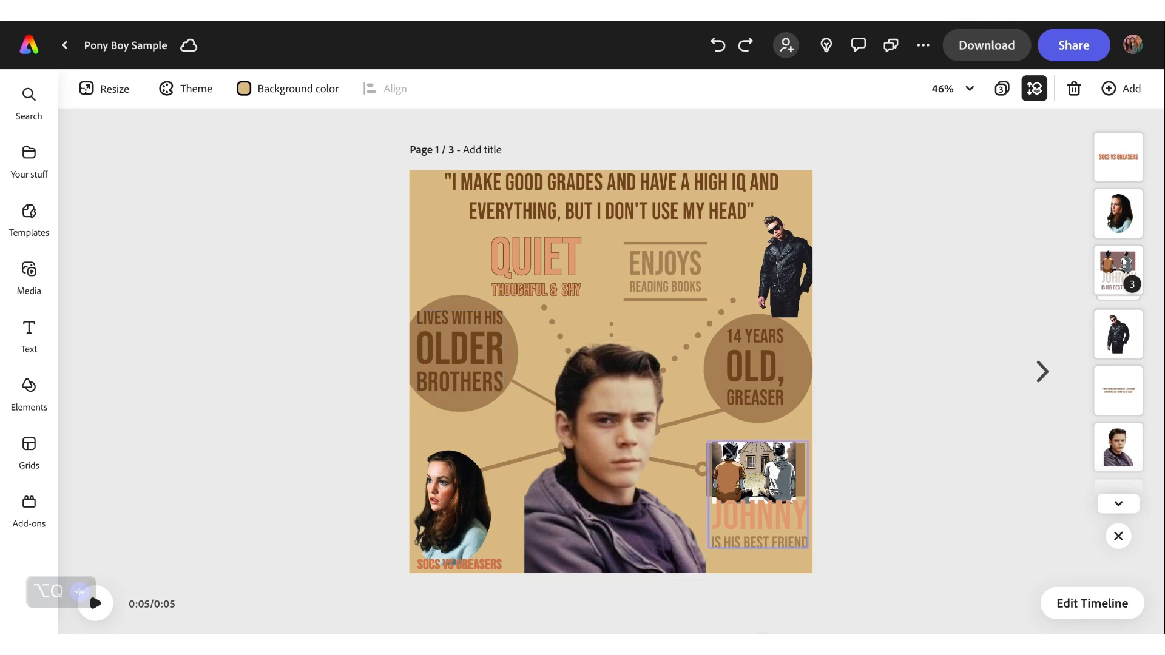
click(737, 464)
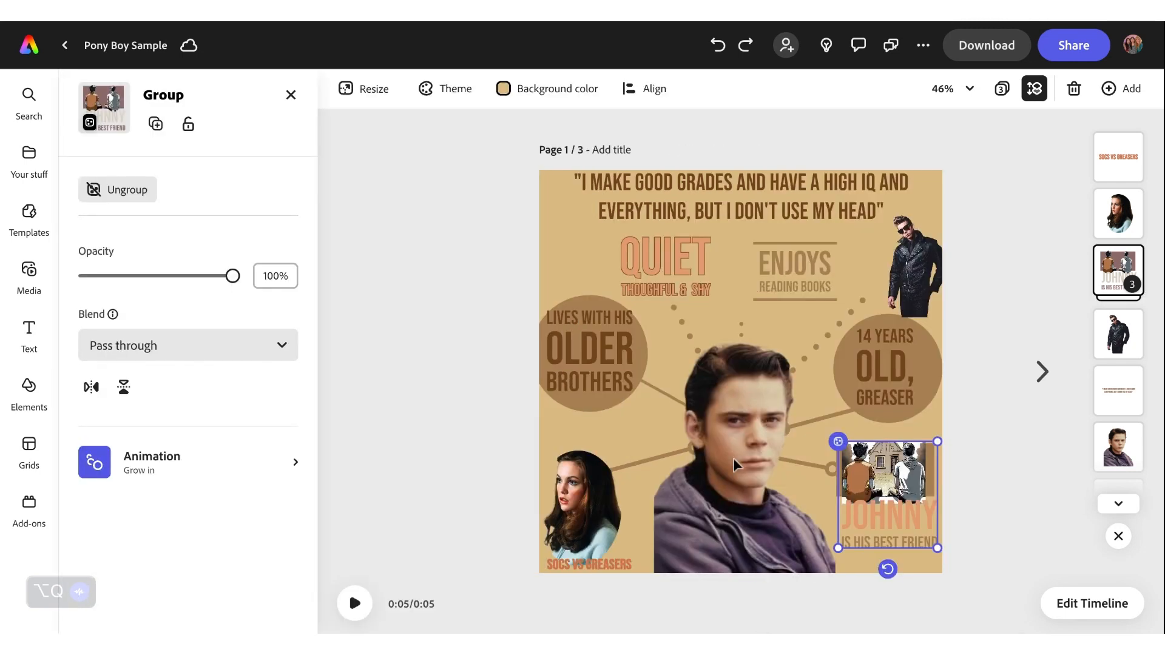
click(918, 487)
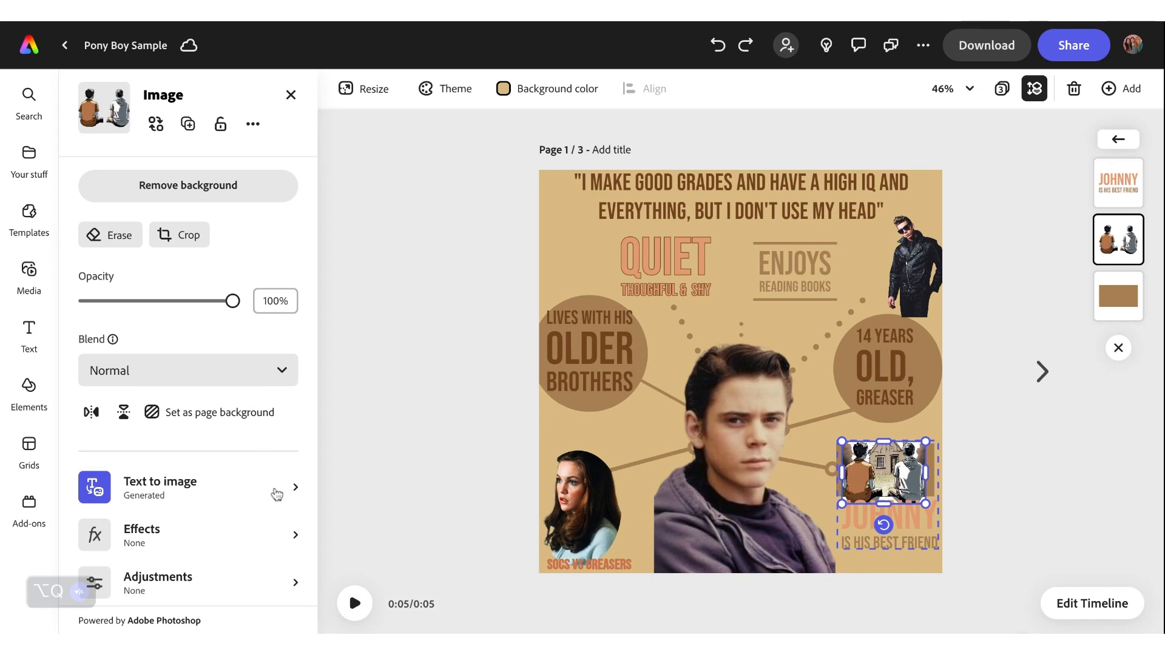
click(278, 492)
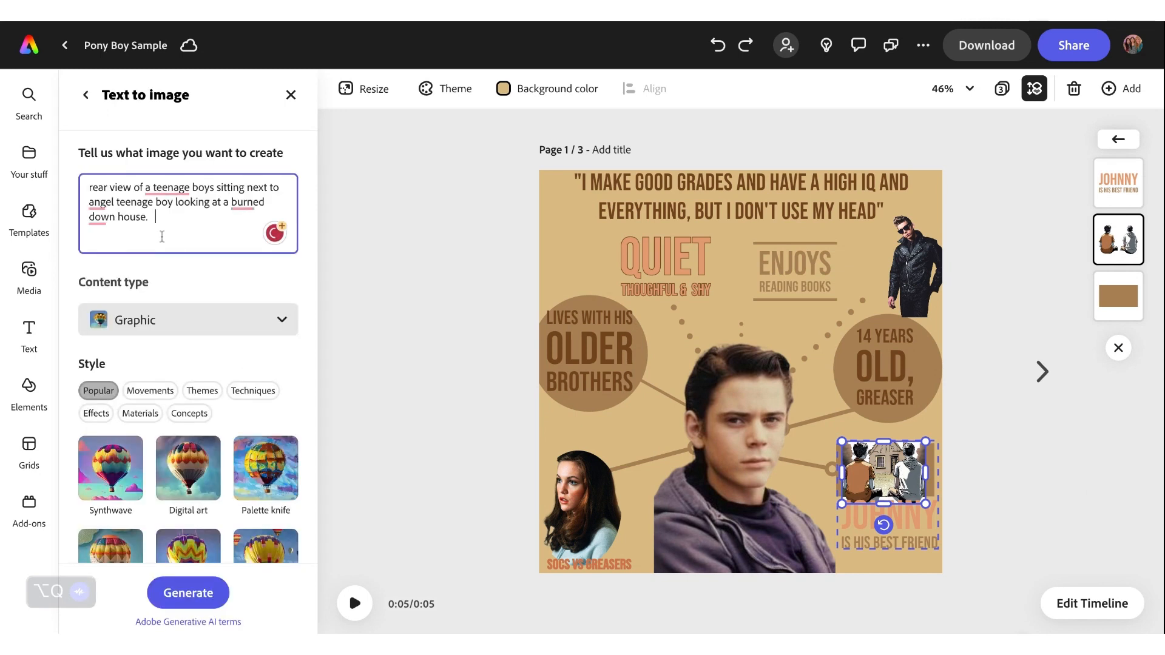
drag(162, 236, 85, 181)
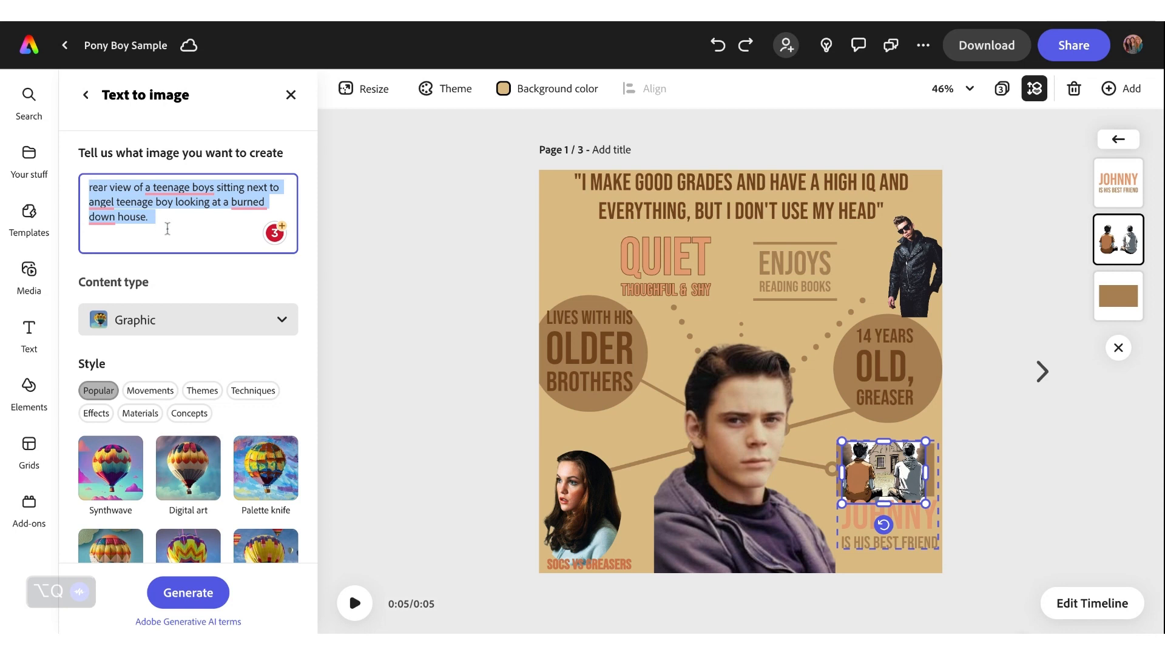
click(179, 230)
drag(175, 226, 86, 200)
key(BackSpace)
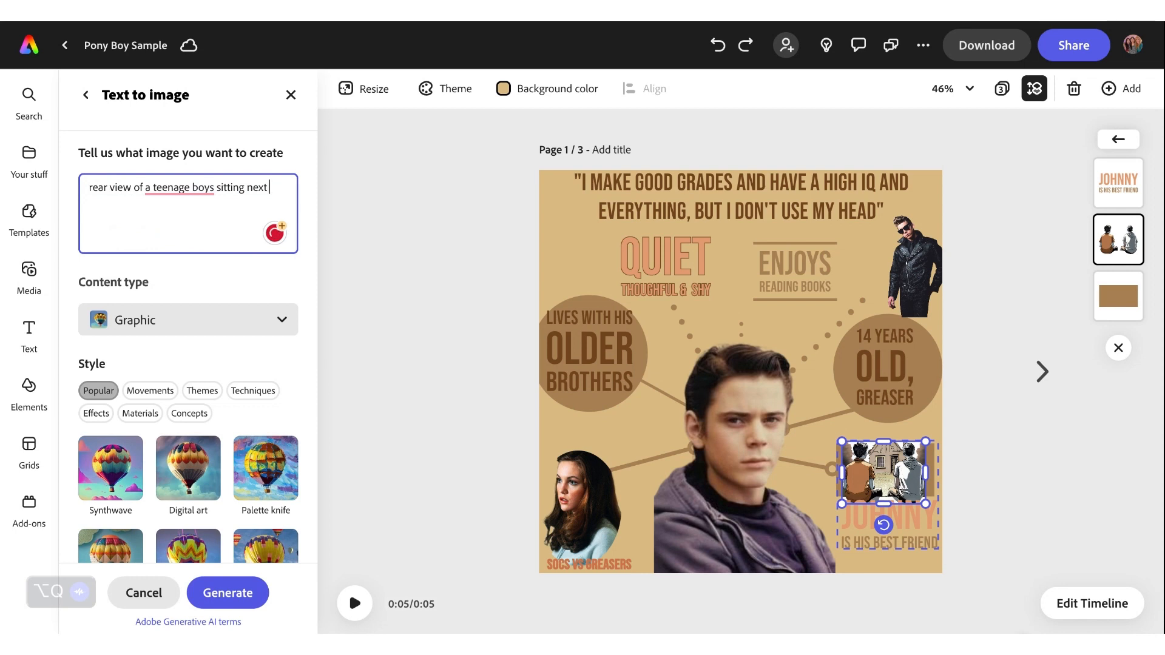
text(eacho)
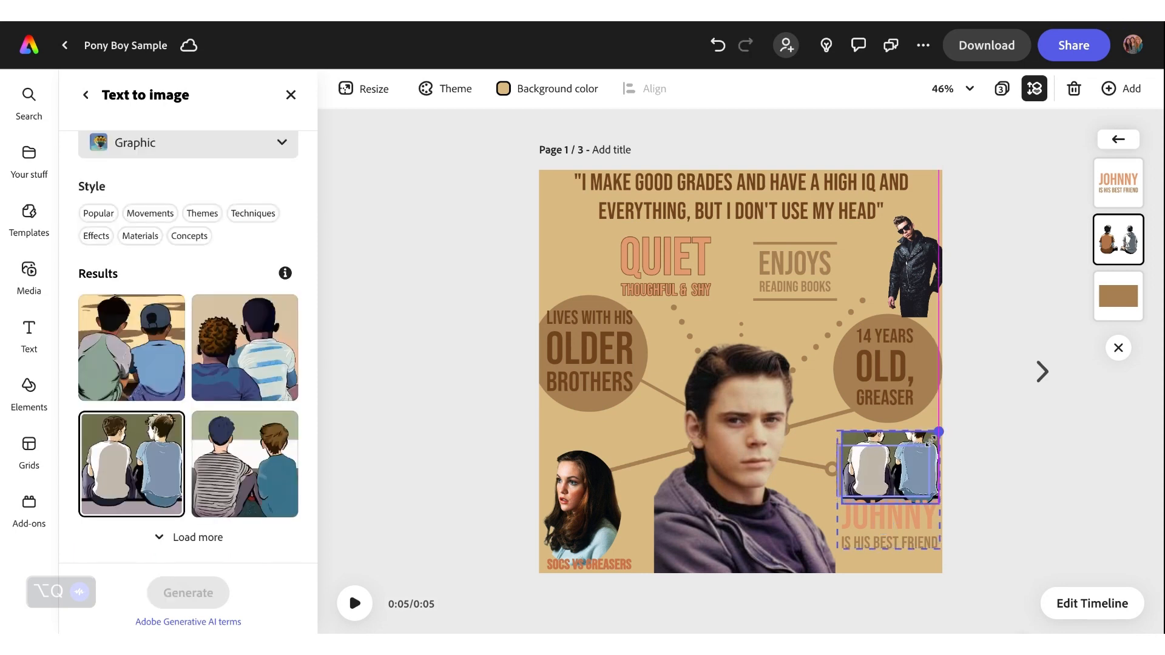
- Extend the crop of the regenerated two-boys picture upward to include both heads
double_click(890, 479)
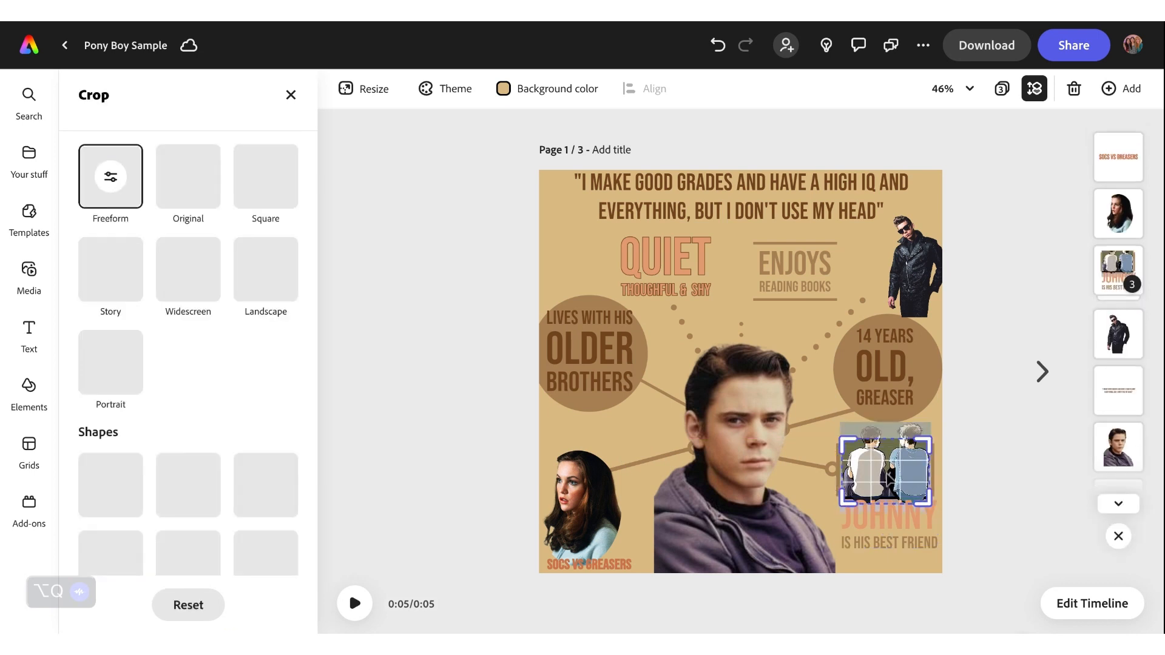
drag(848, 442, 852, 438)
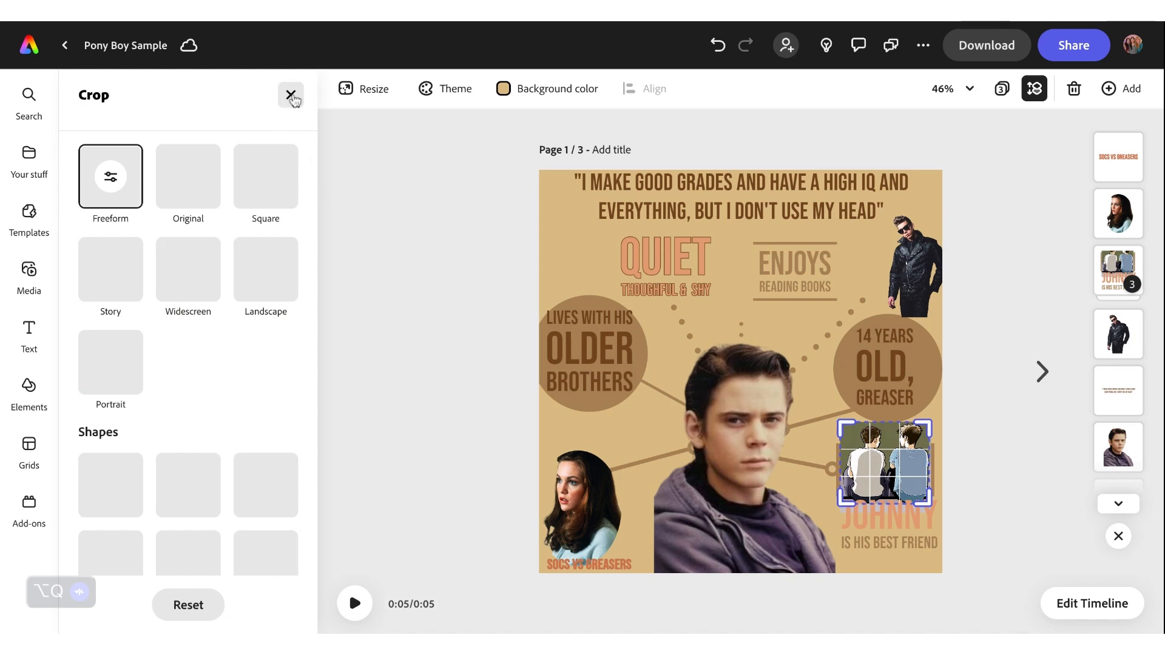
click(291, 96)
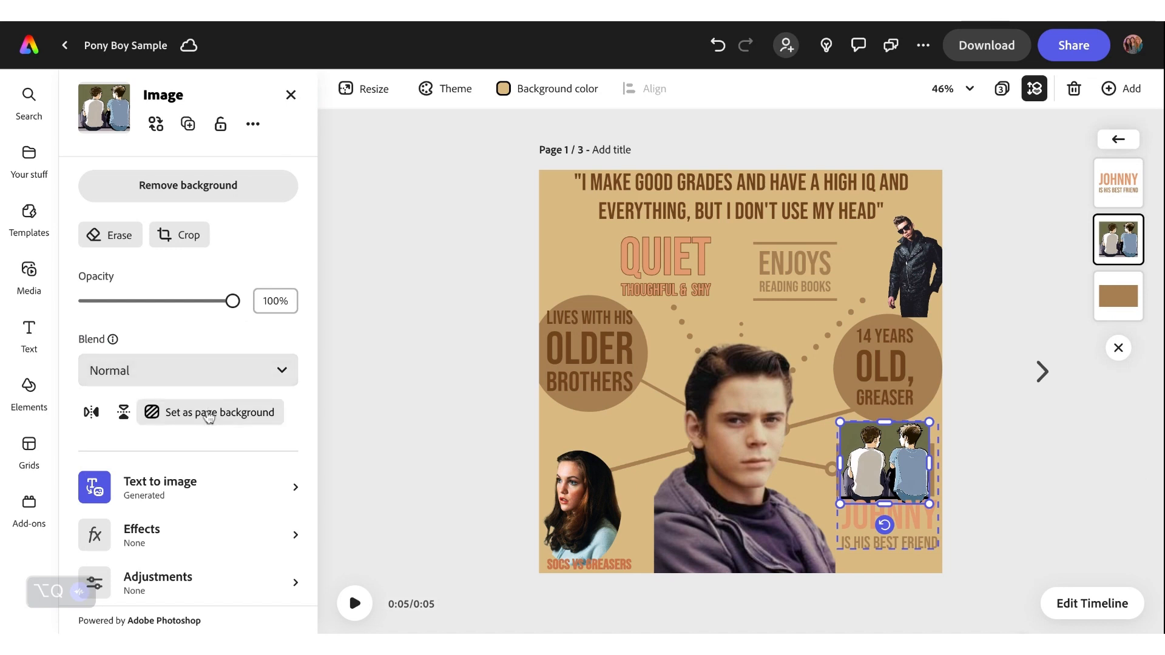
- Remove the background of the two-boys picture and move it slightly up above the JOHNNY text
click(213, 189)
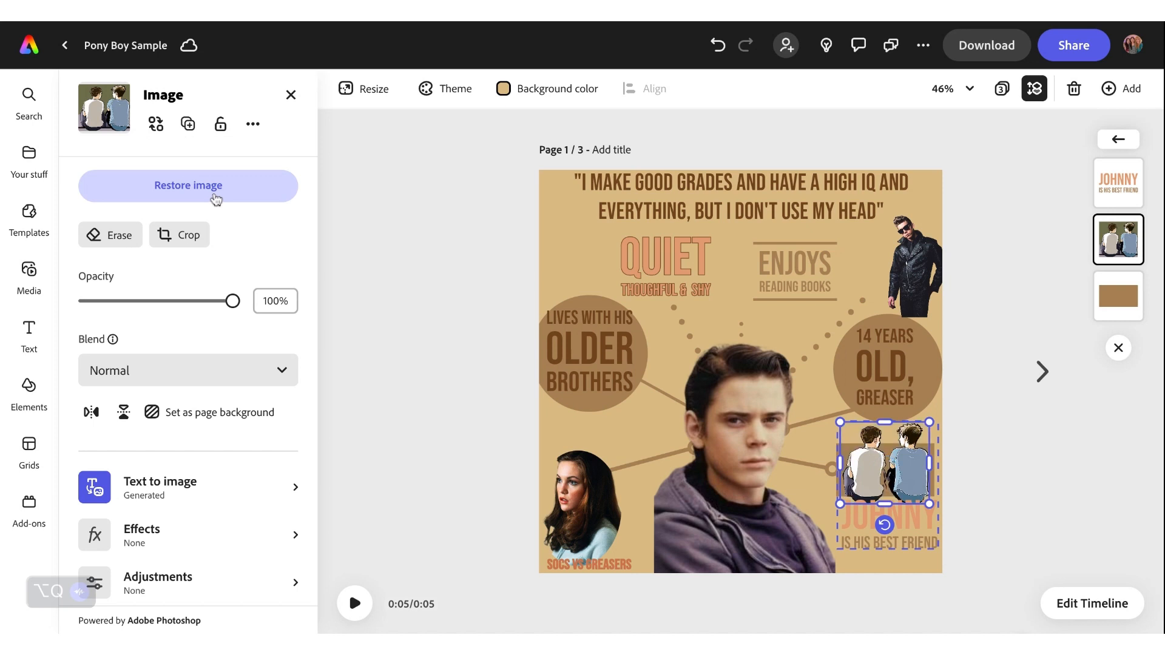
mouse_move(875, 484)
mouse_down()
mouse_move(864, 478)
mouse_move(875, 478)
mouse_up()
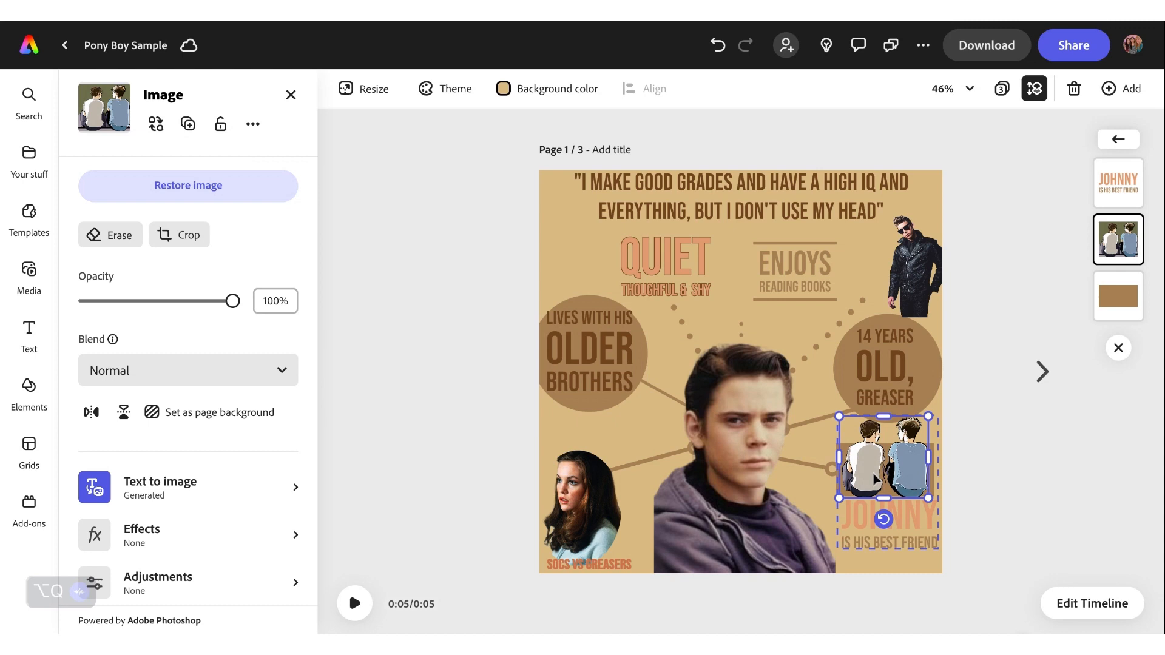
click(899, 567)
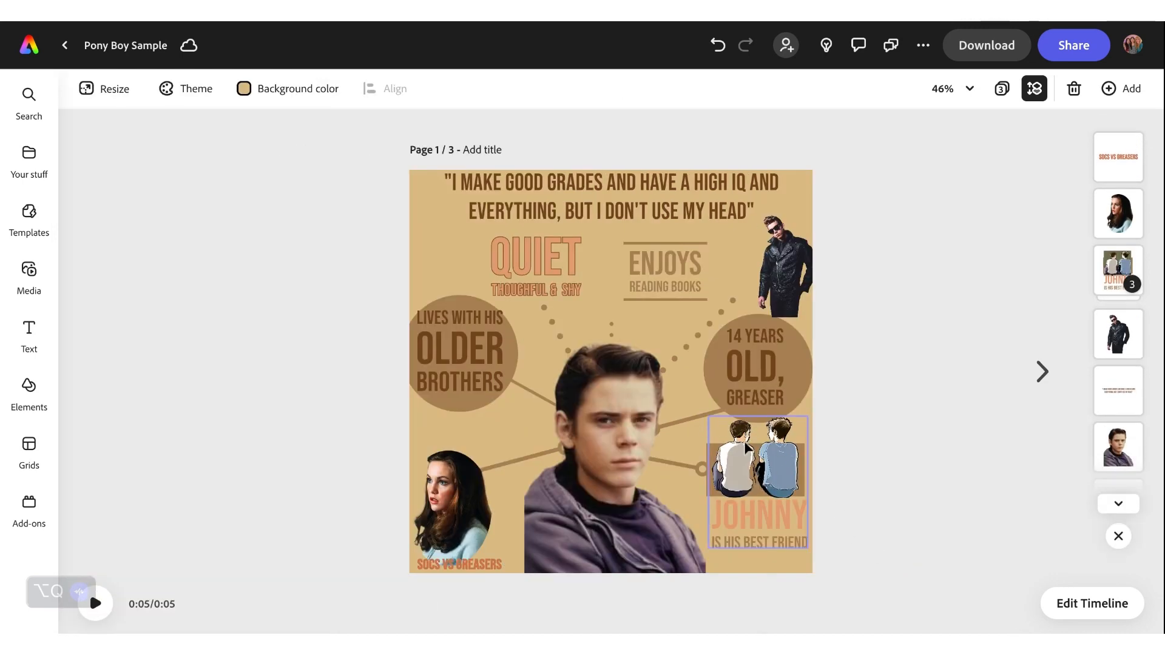
- Examine the image options of the central portrait, the girl and the man in the leather jacket, including his crop options
click(685, 528)
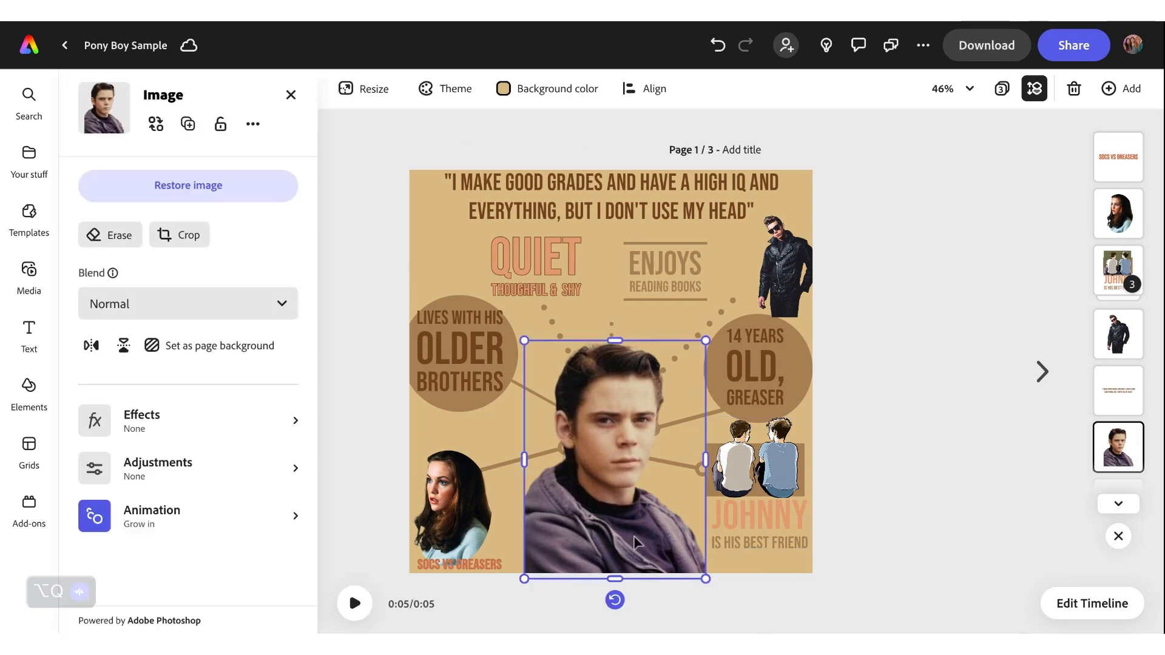
click(563, 511)
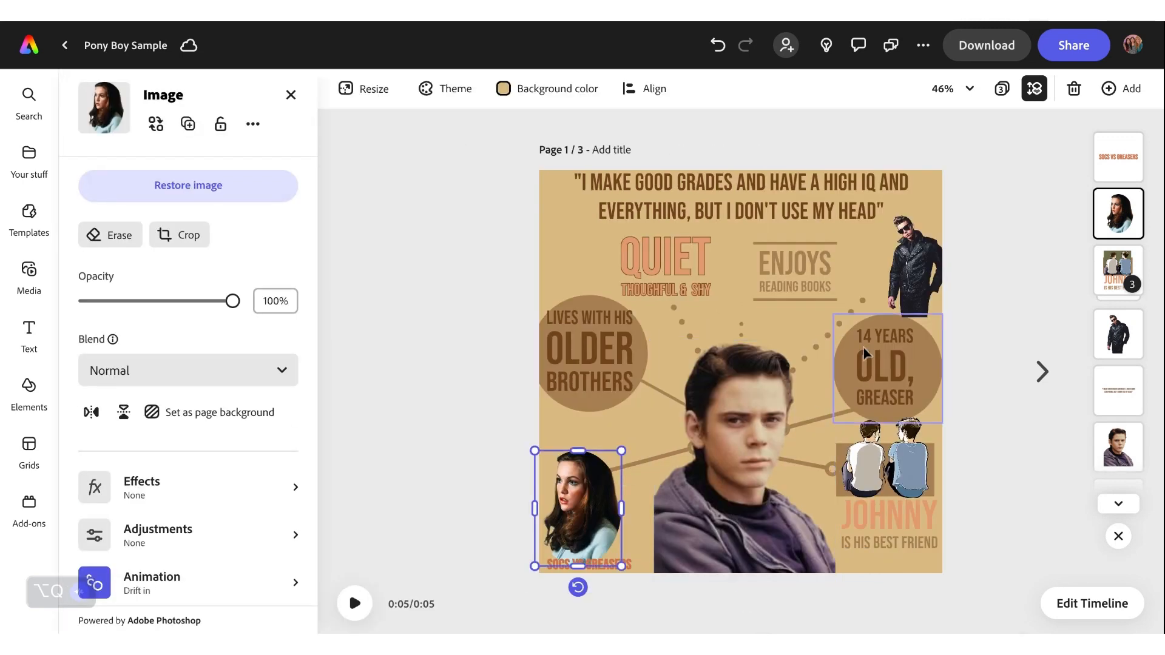
click(907, 292)
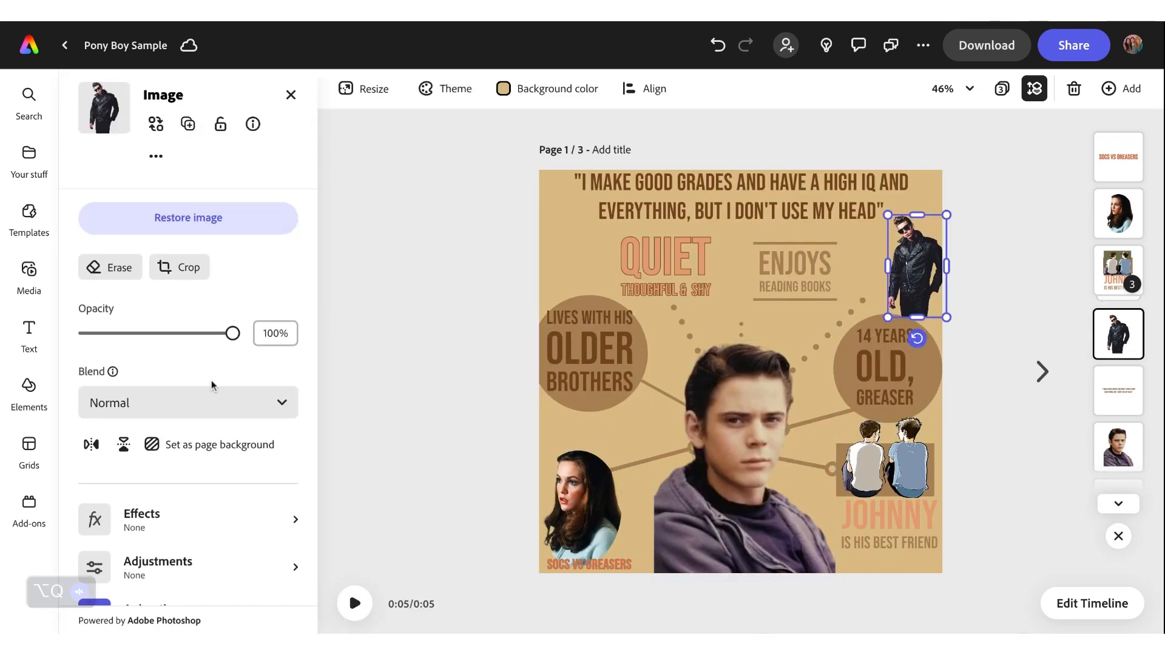
scroll(215, 397, down, 2)
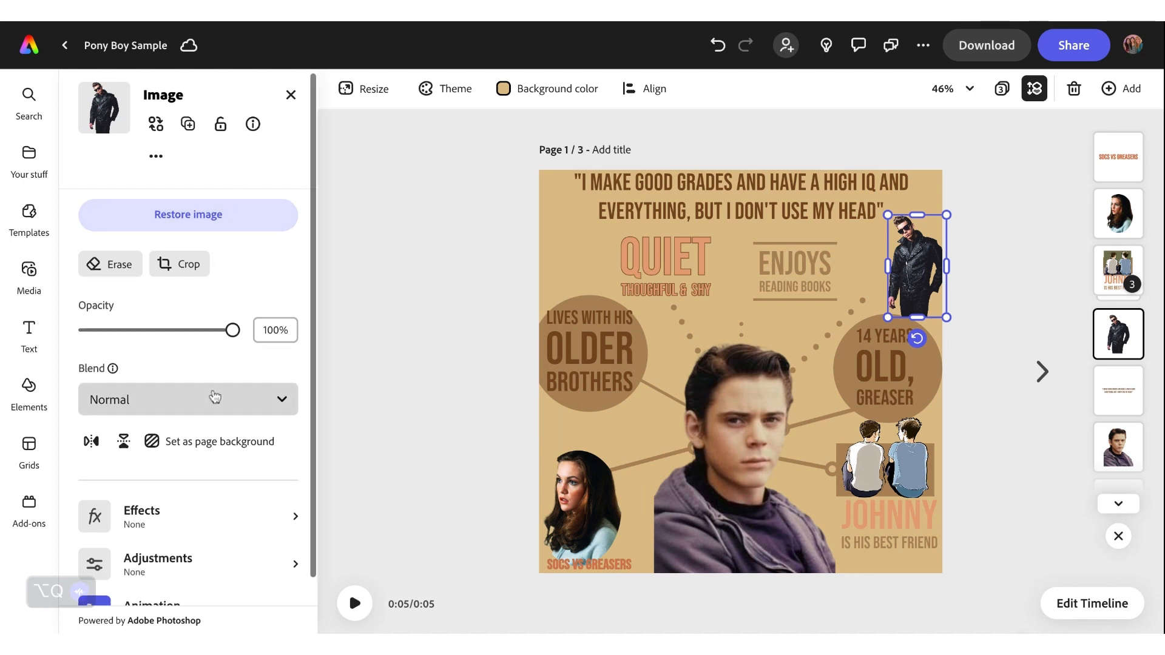
scroll(214, 388, up, 2)
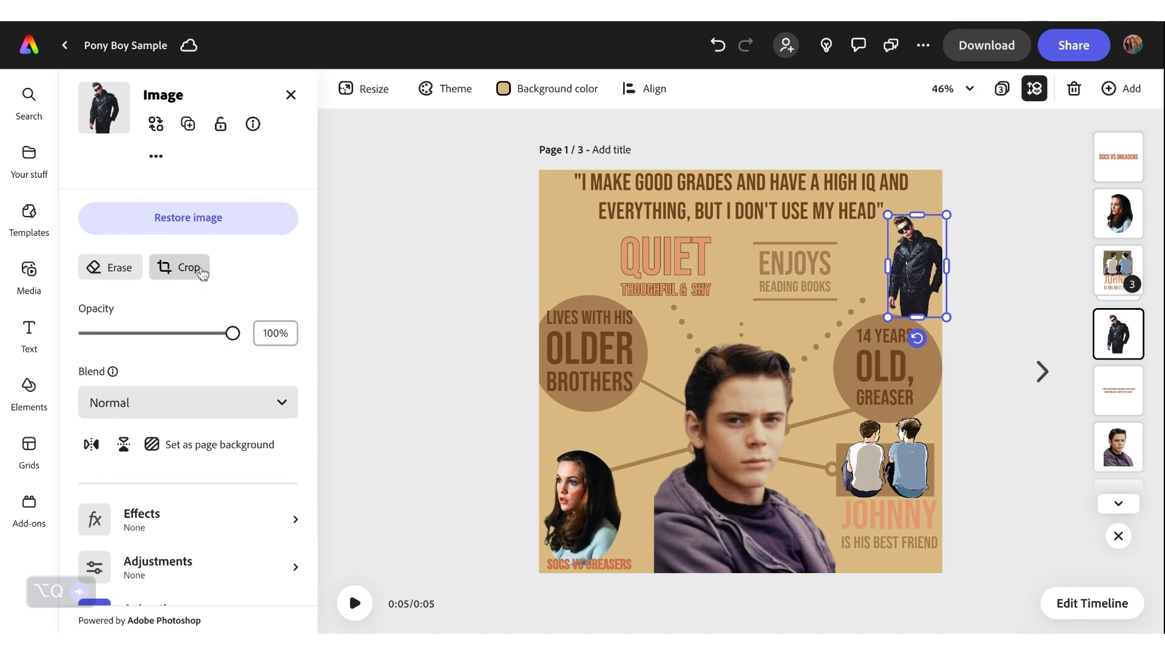
click(197, 267)
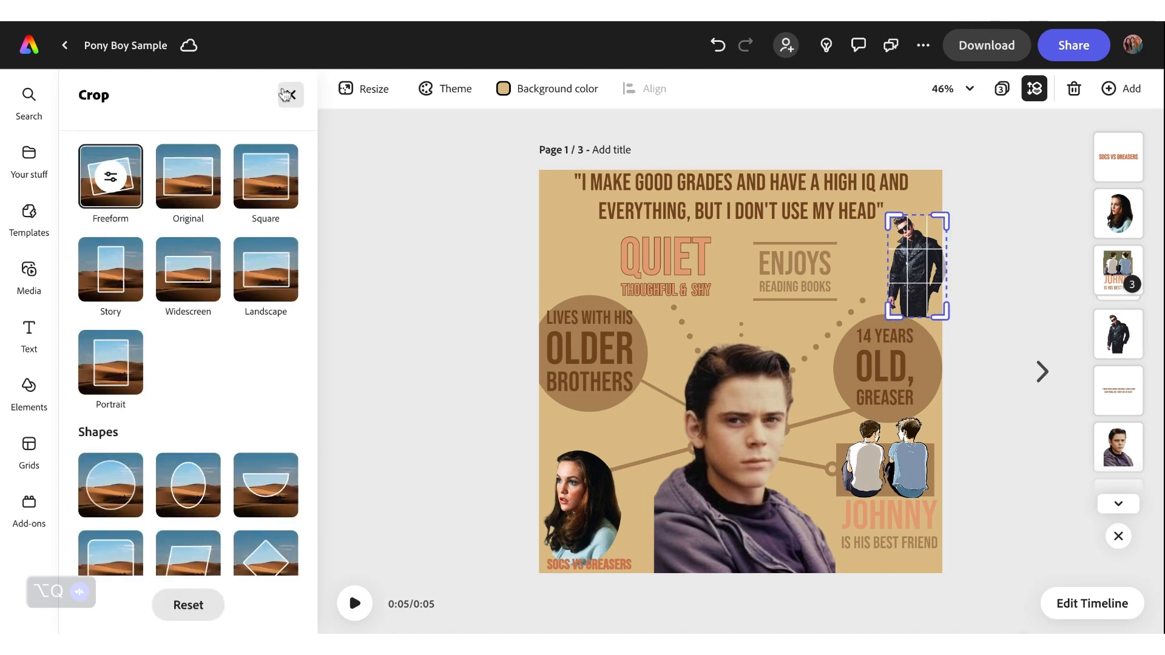
click(291, 95)
- Set the opacity of the man in the leather jacket to 51% and shift him slightly up and inward
scroll(187, 382, down, 2)
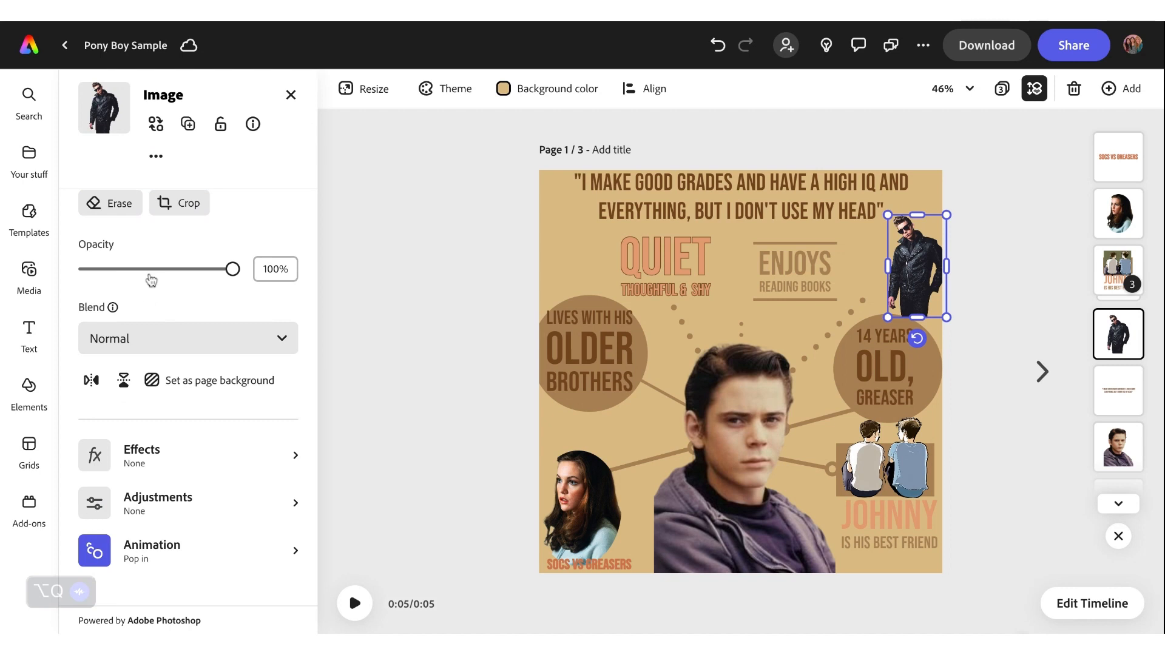
click(160, 271)
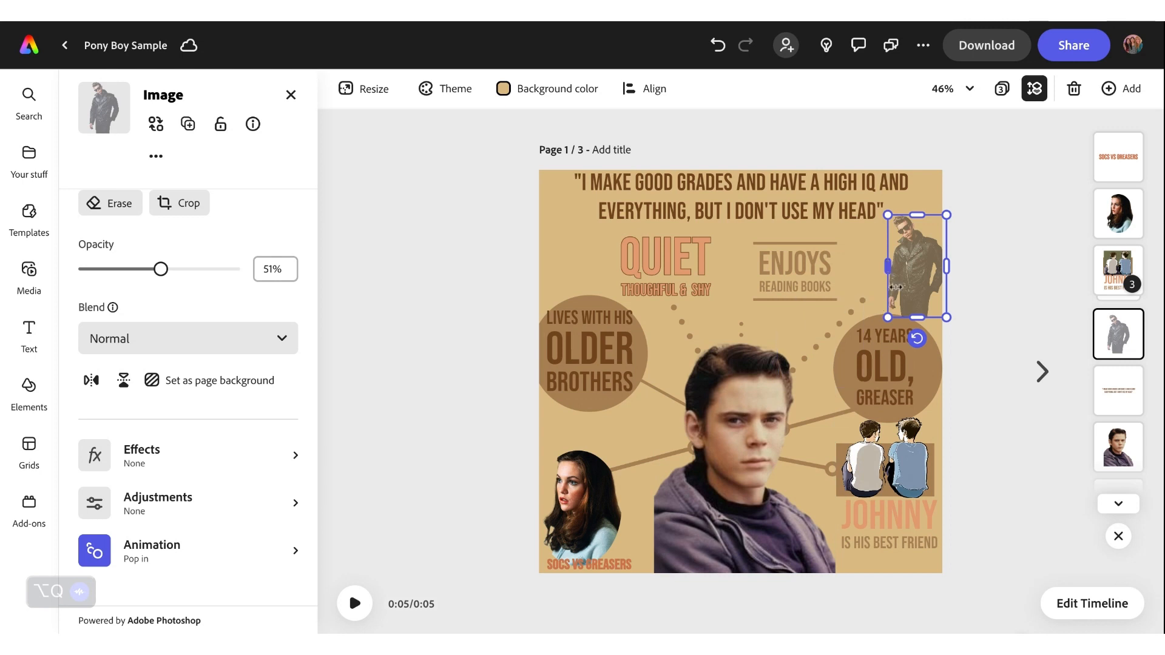
drag(910, 279, 900, 271)
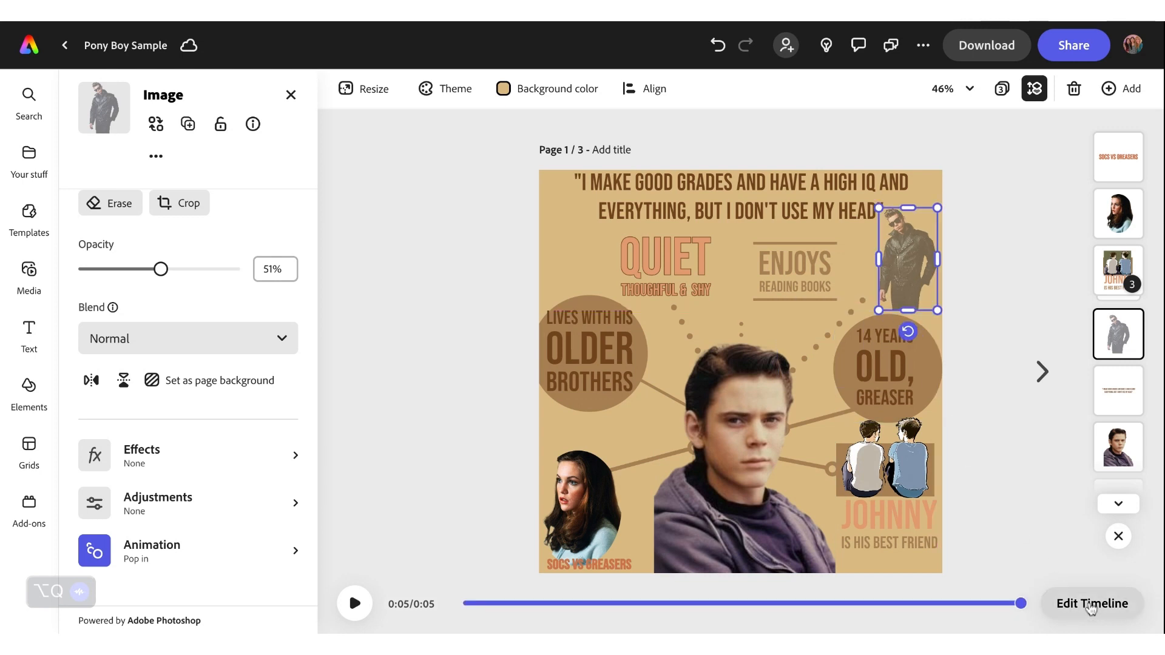
- Open the timeline and examine the layer timing of the older brothers text and the girl's image, plus the girl's animation settings
click(1090, 604)
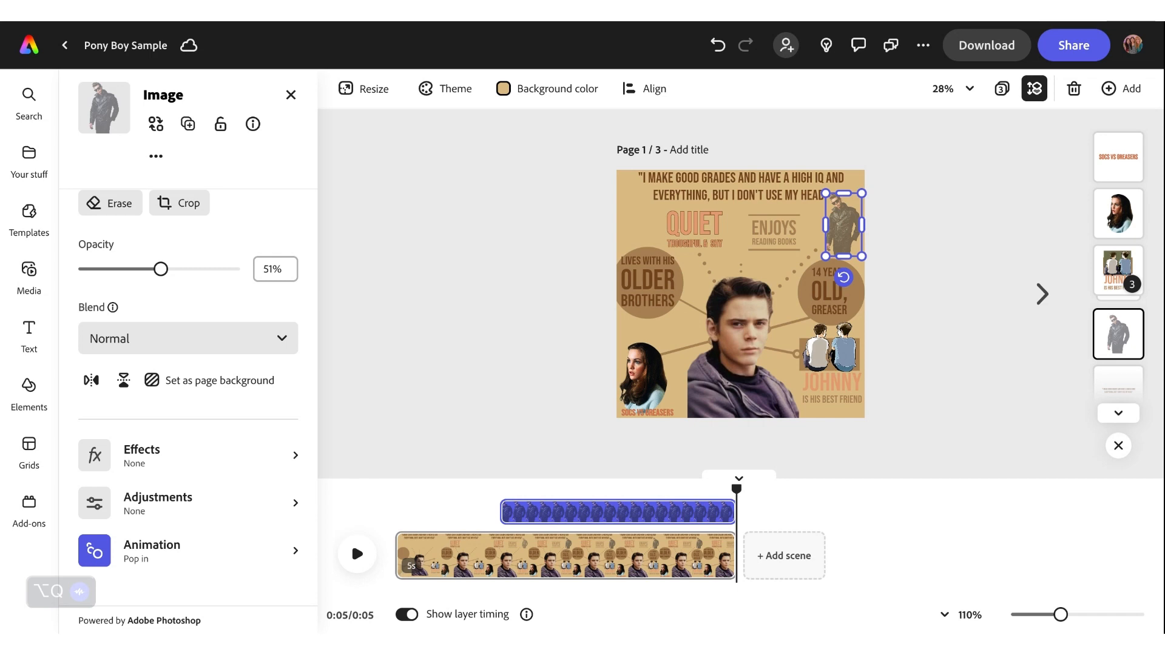
click(664, 303)
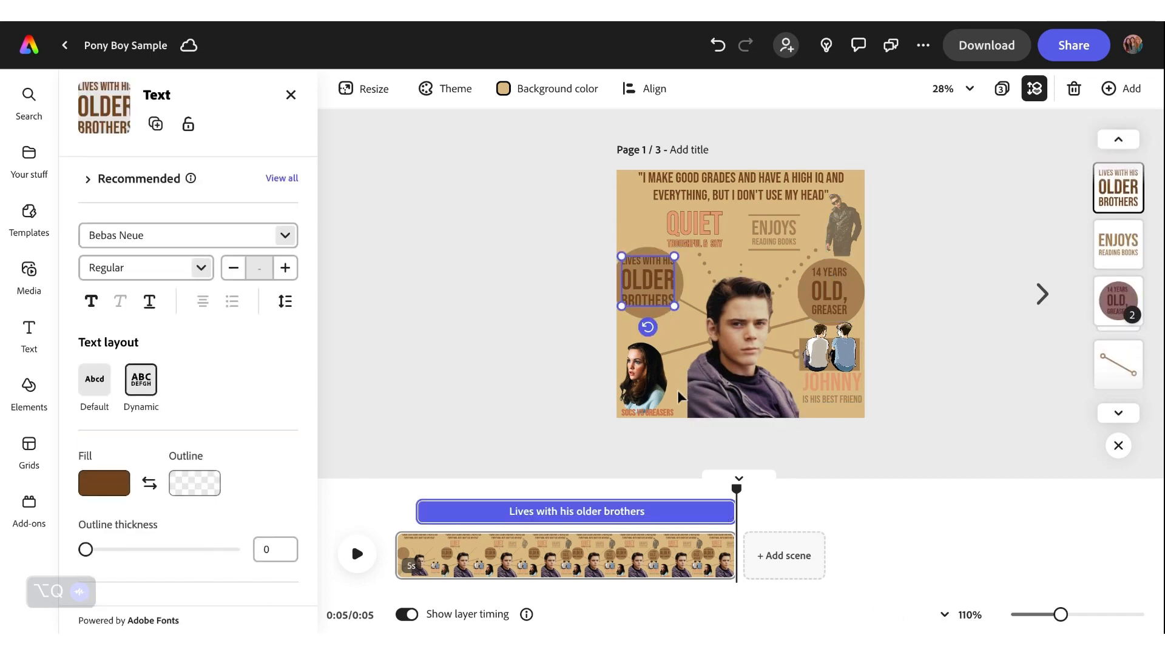
click(650, 387)
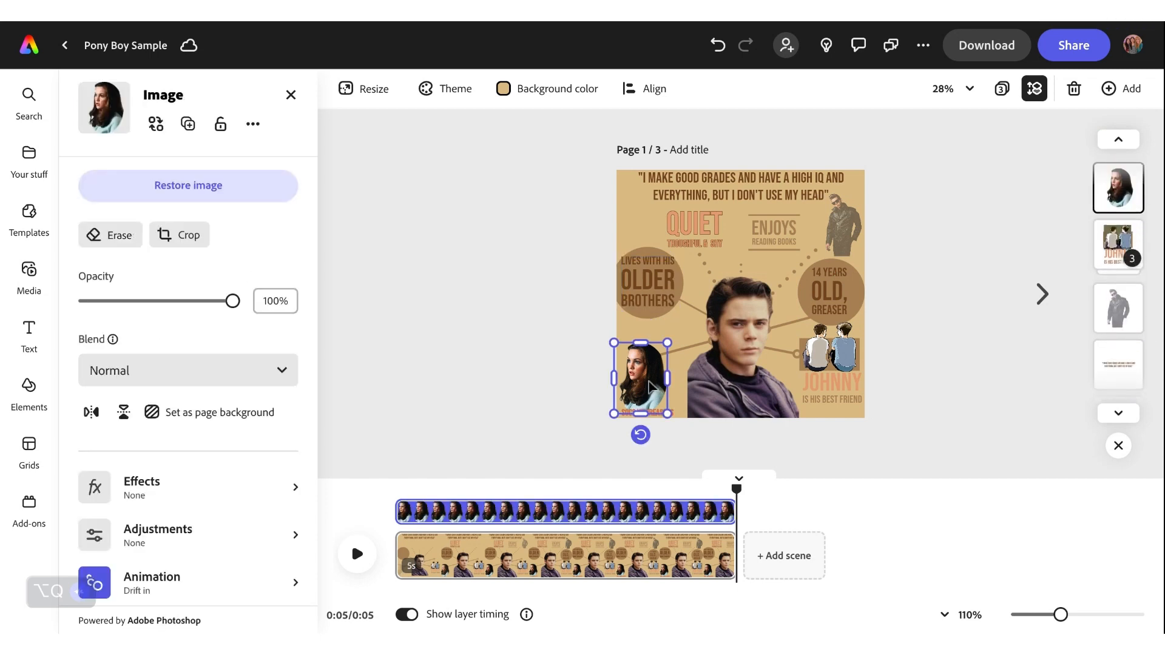
click(254, 578)
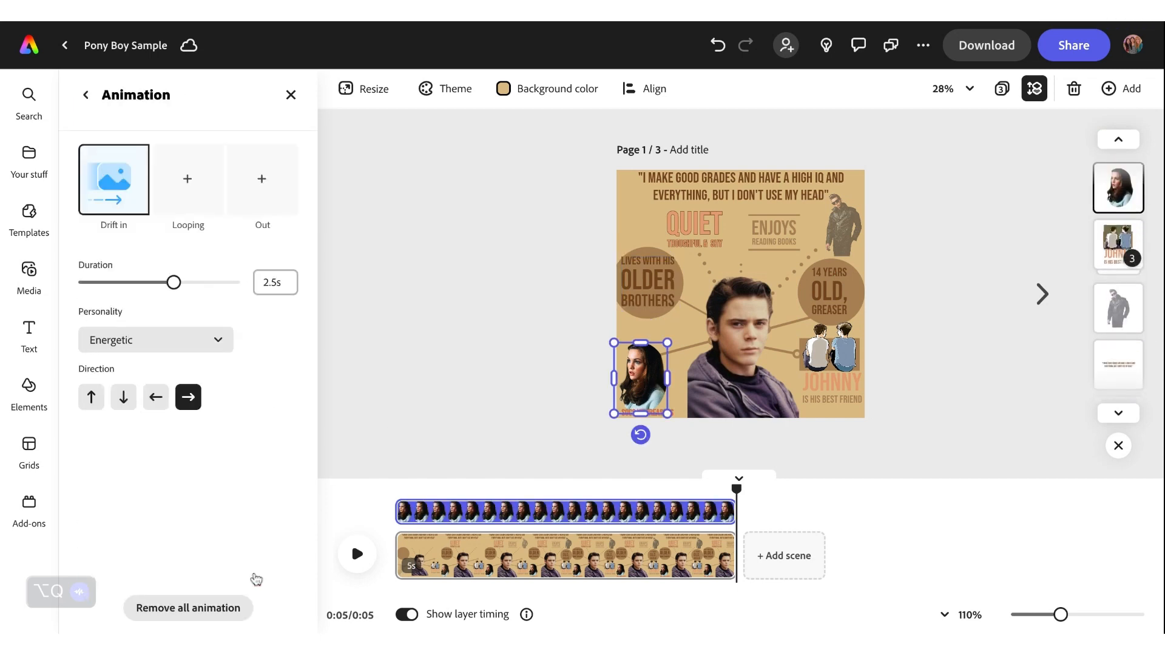
mouse_move(405, 513)
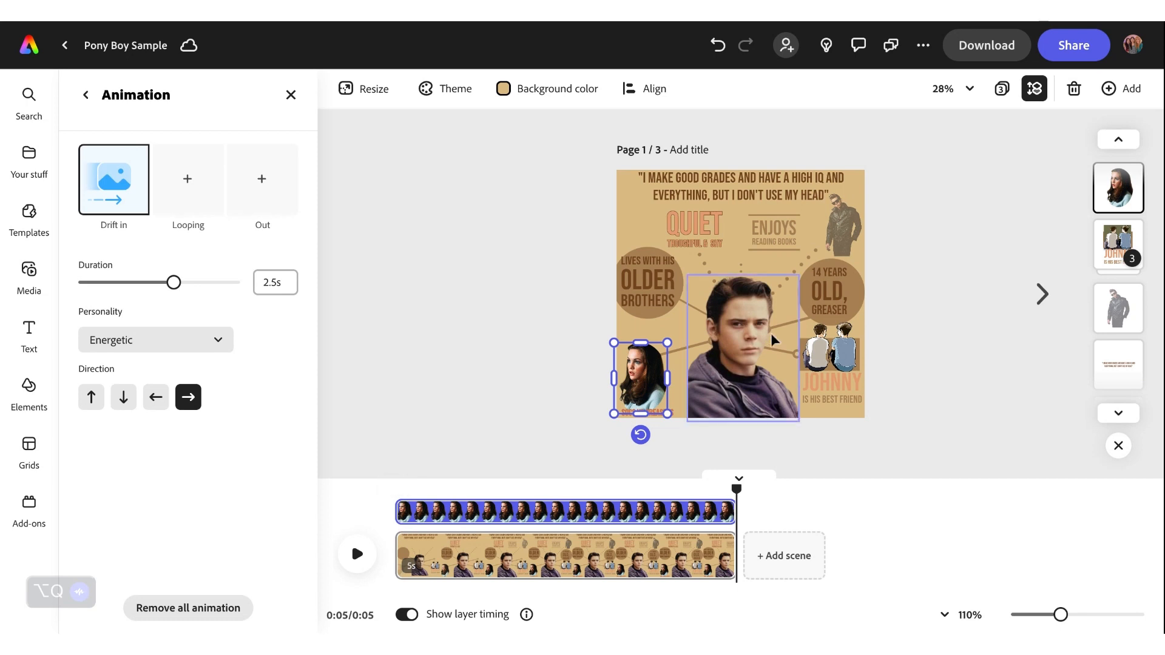
- Compare the layer timing of the QUIET text, the ENJOYS READING BOOKS text and the 14 YEARS OLD group
click(715, 242)
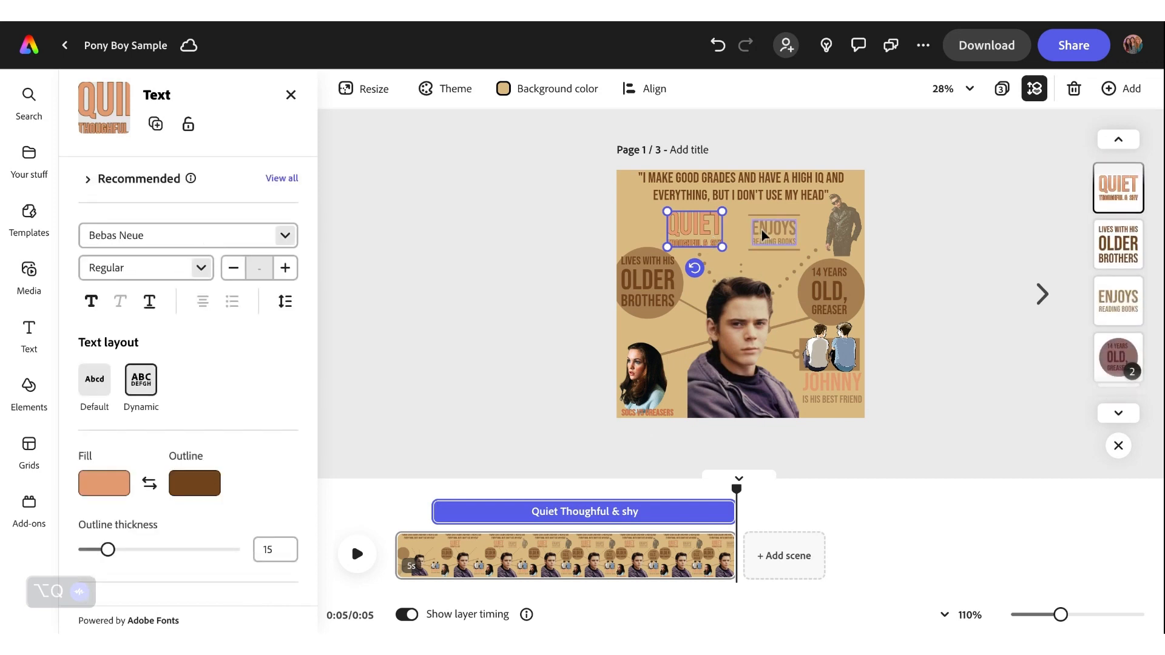
click(776, 244)
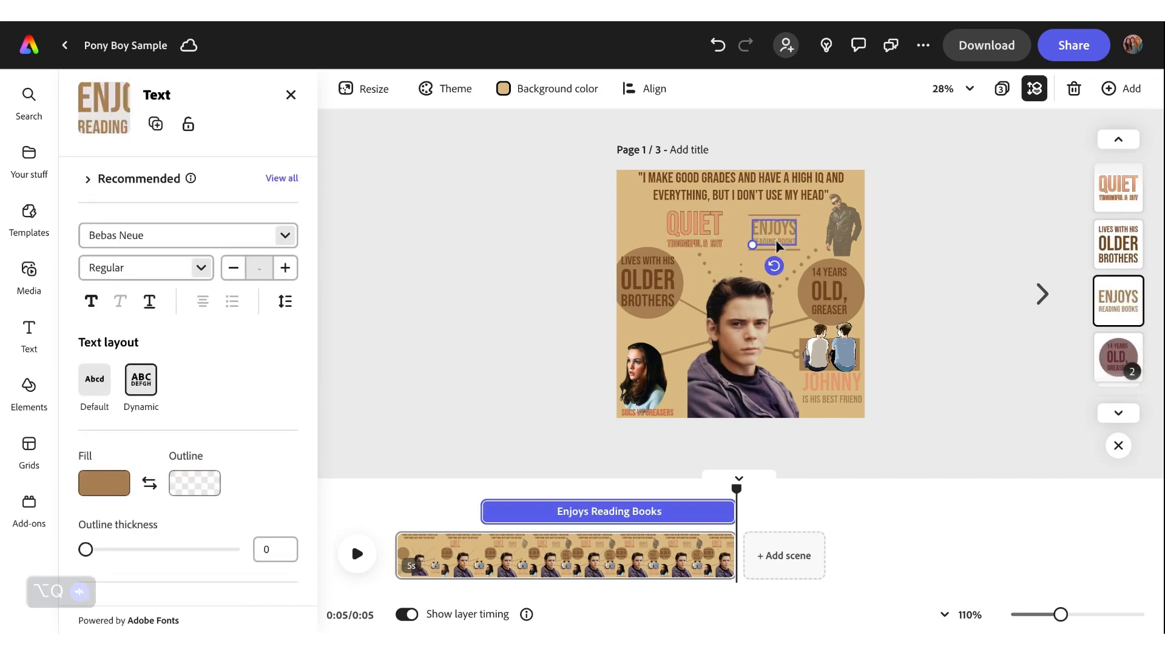
click(843, 304)
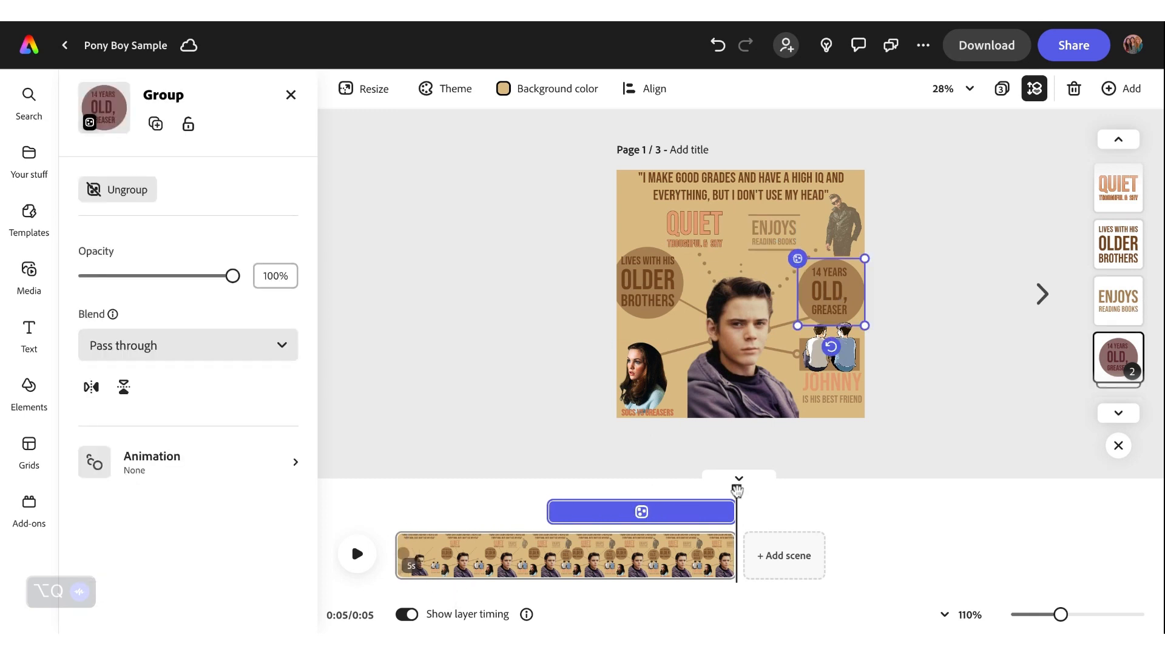
- Return the playhead to the start of the scene and play the page animation
drag(736, 490, 395, 490)
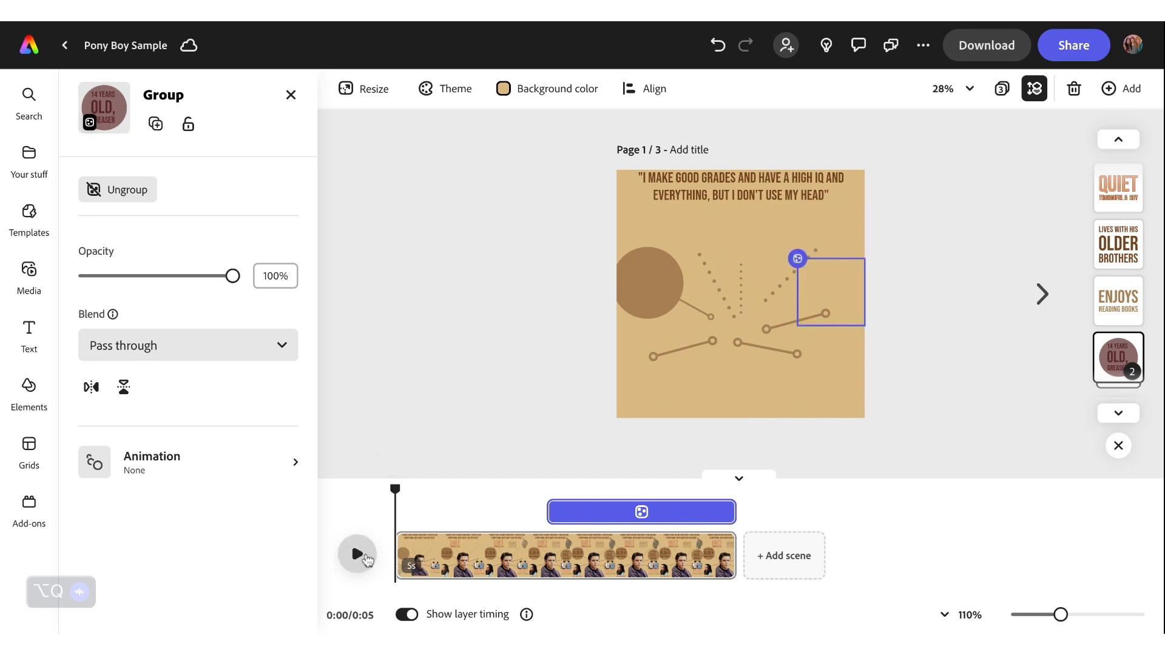
click(358, 555)
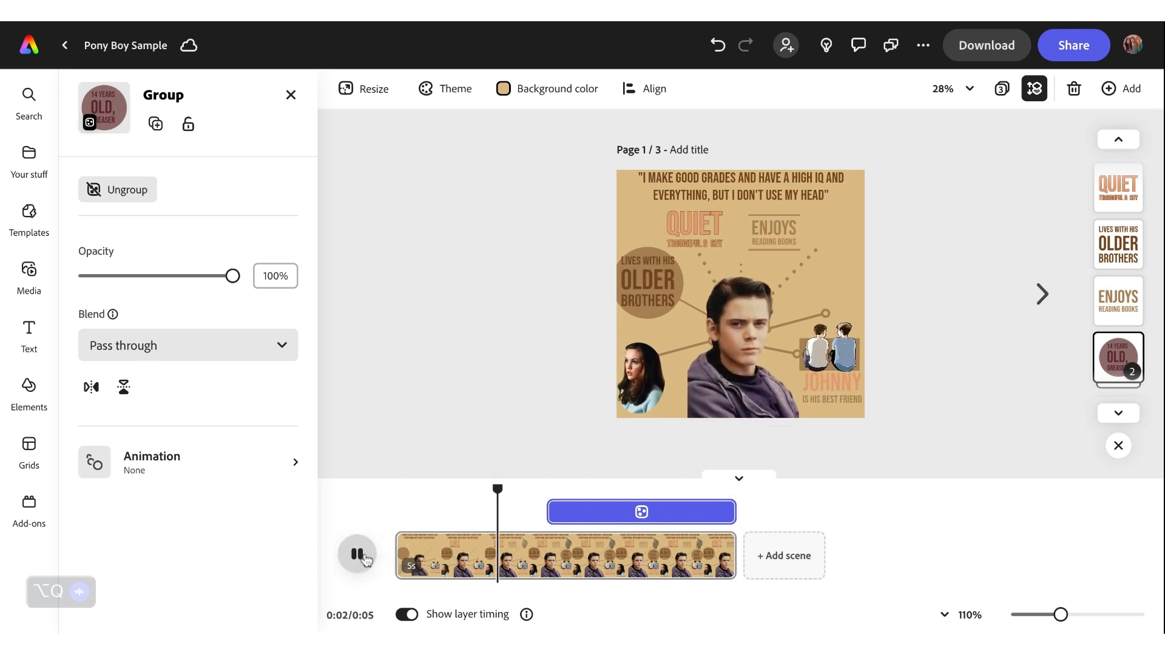
- Search the audio library for "sad acoustic" and add the Acoustic Abstract track to the scene
click(28, 270)
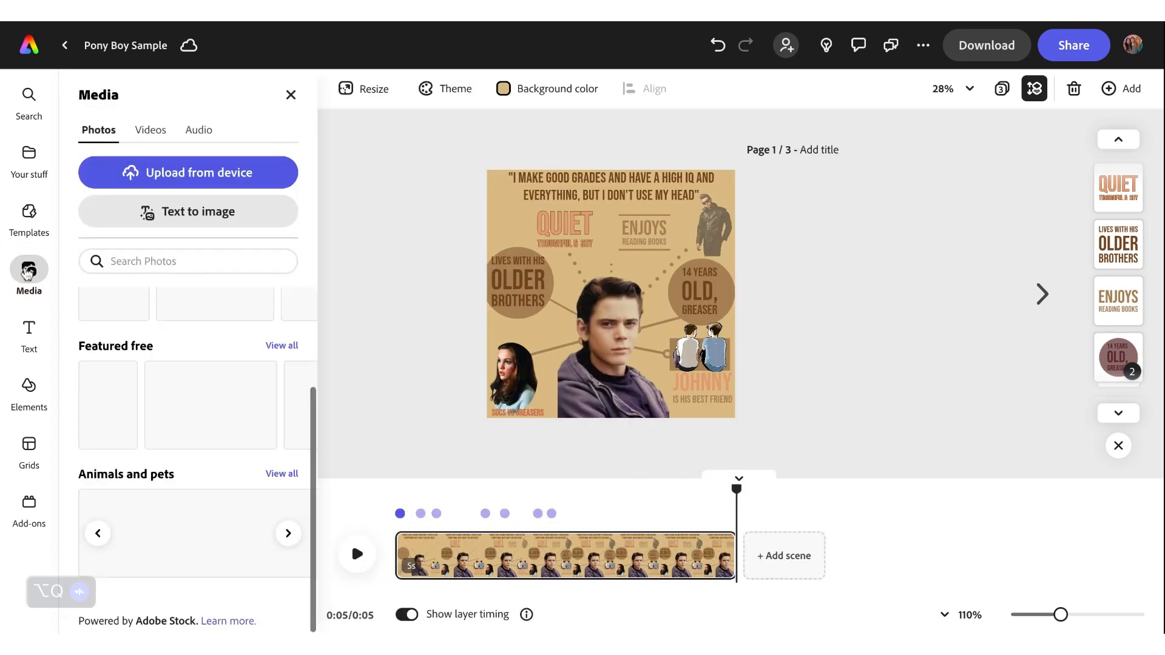
click(194, 130)
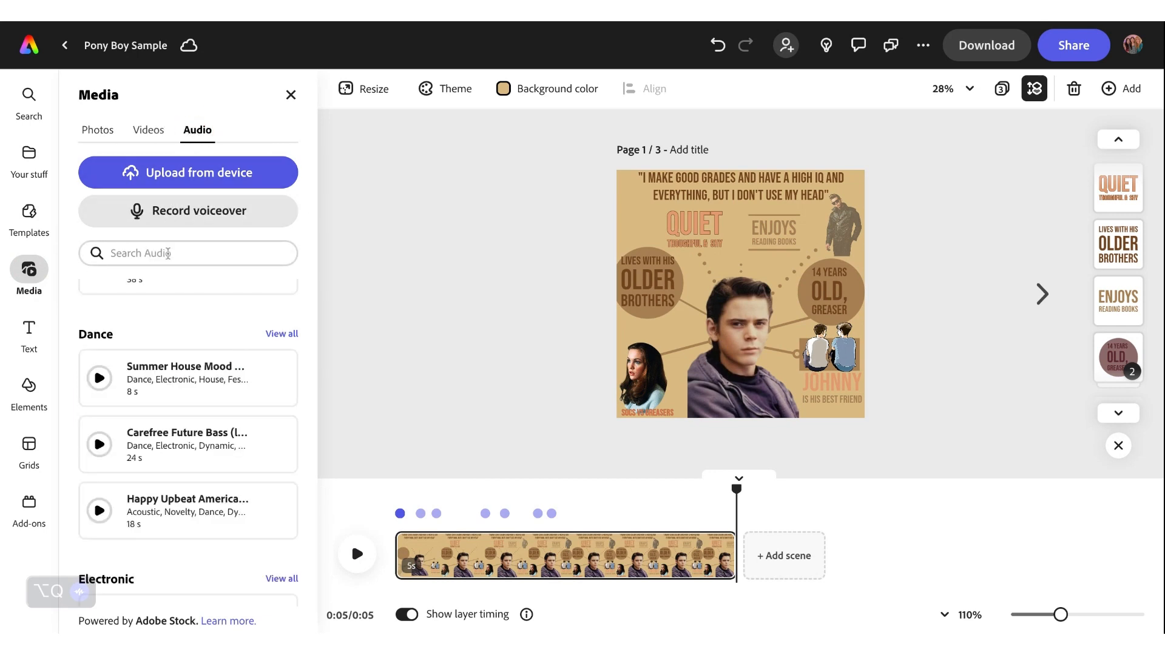
click(169, 253)
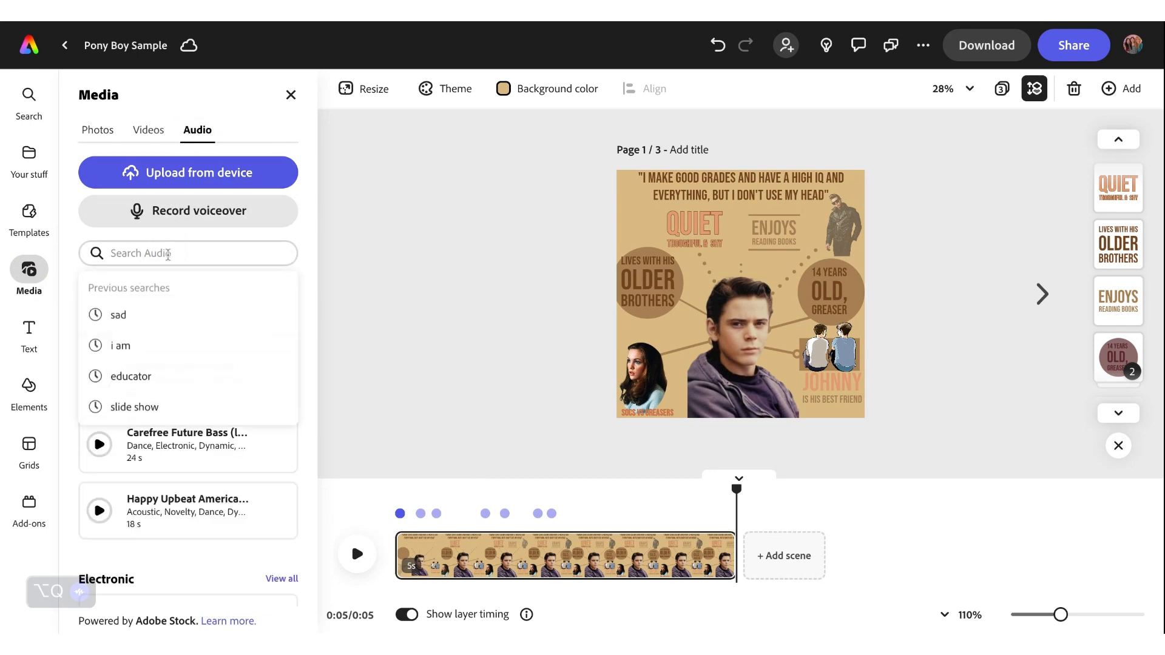
text(s)
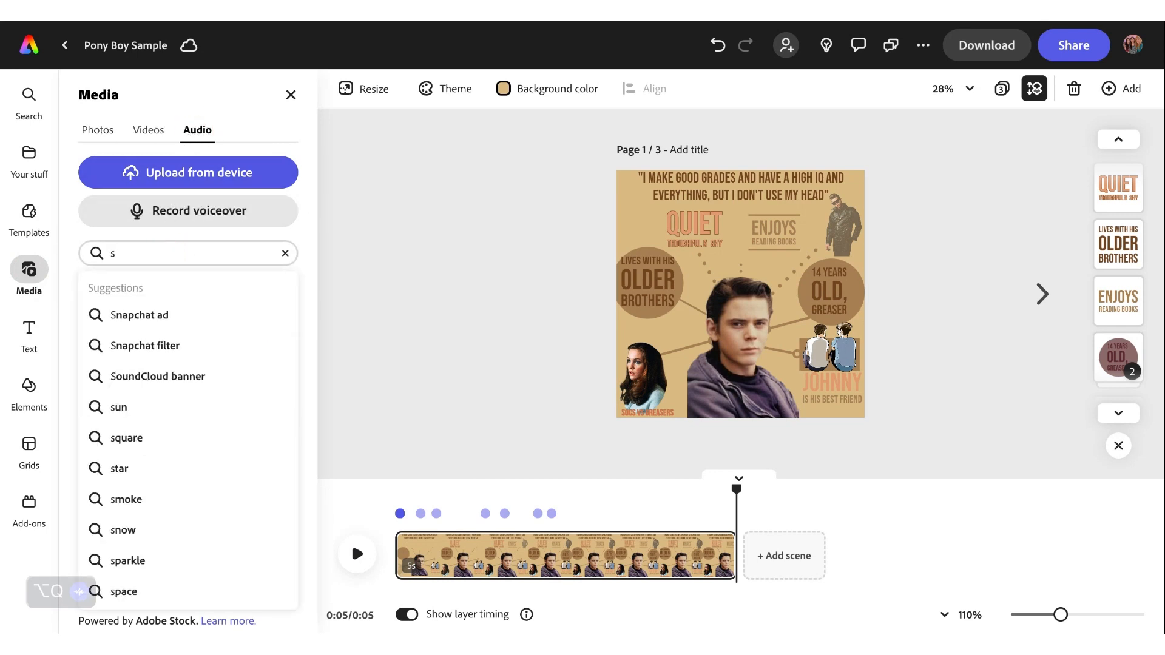
text(ad acoustic)
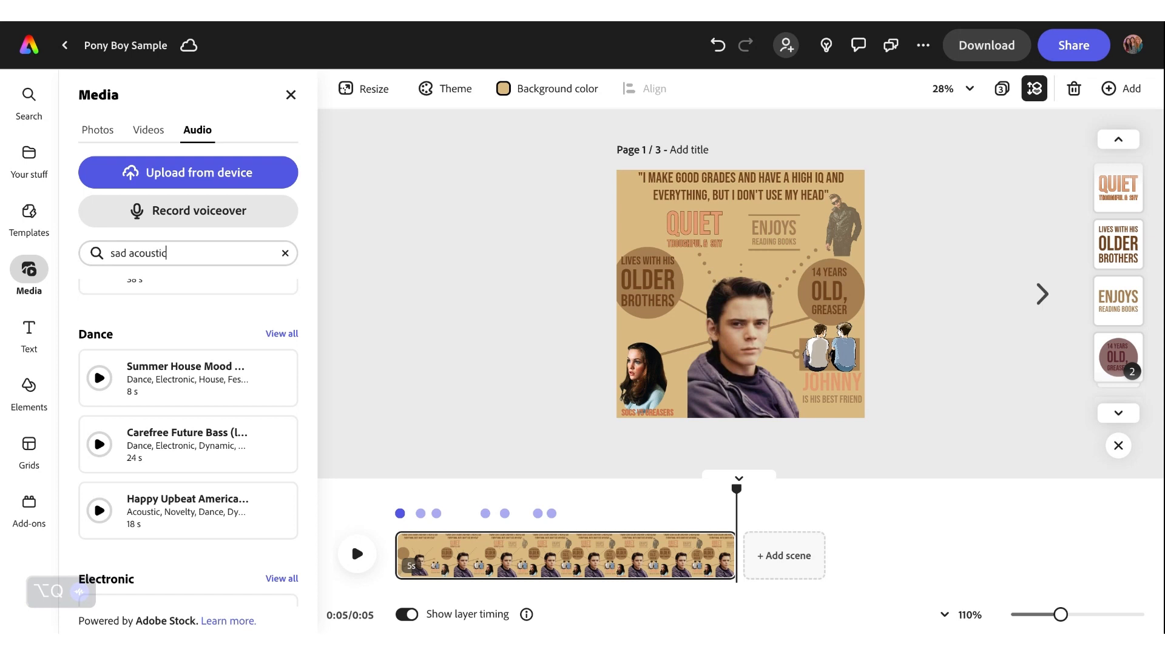
key(Return)
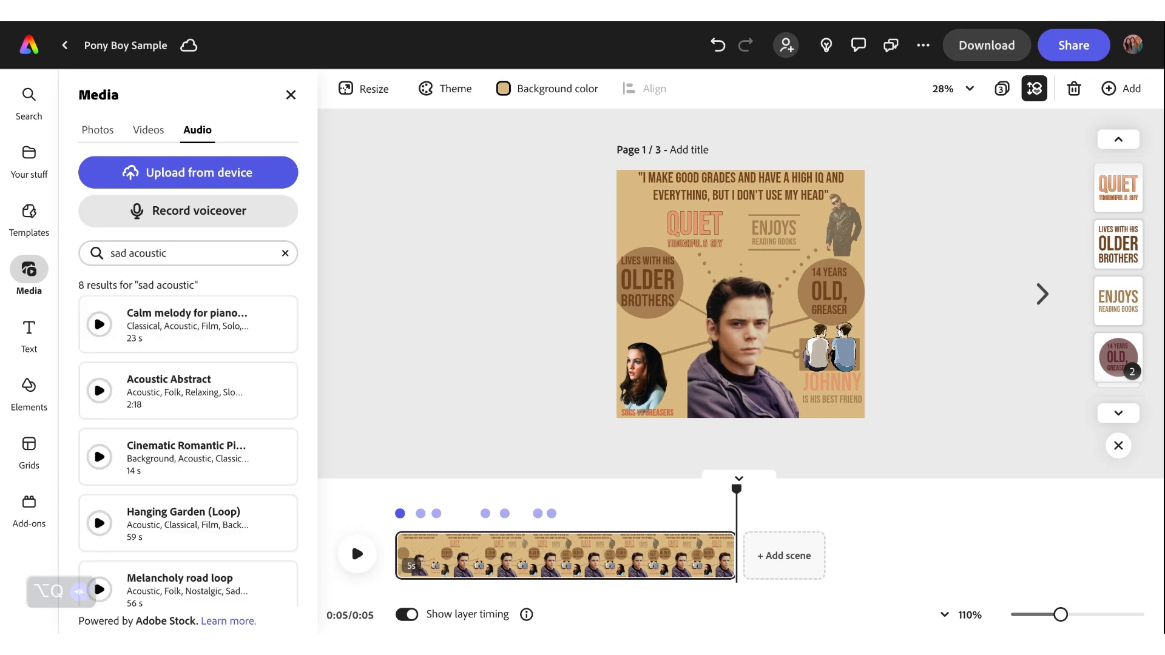
click(181, 382)
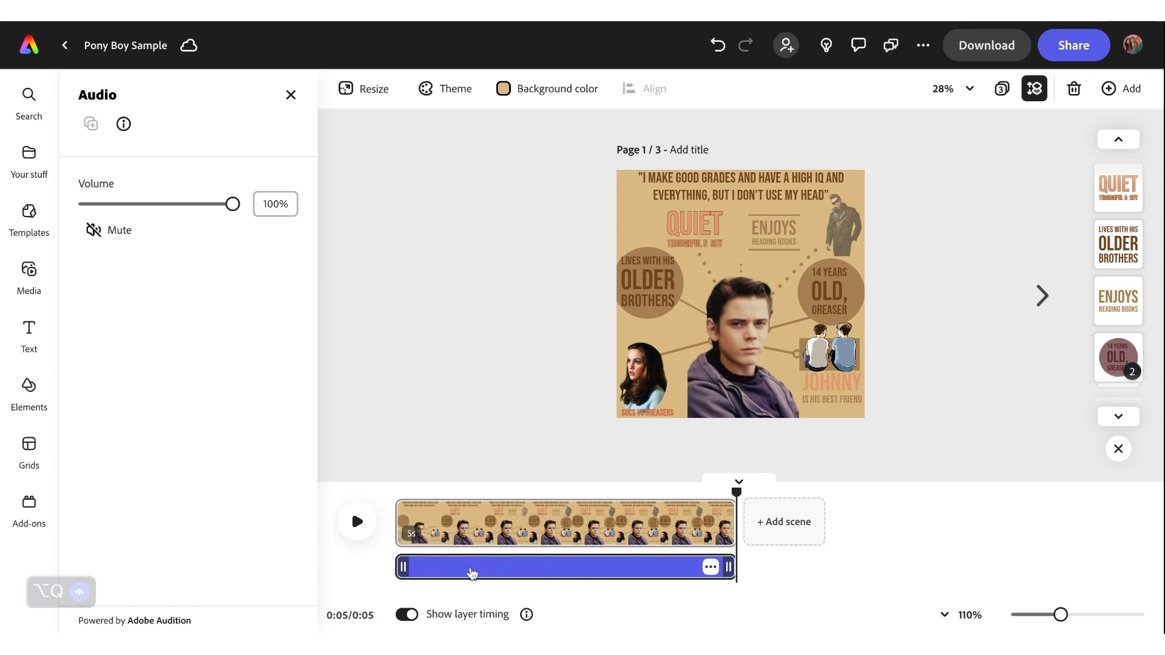
- Trim the start of the Acoustic Abstract track to leave about 4.9 s, and play the scene with the music
drag(404, 569, 412, 568)
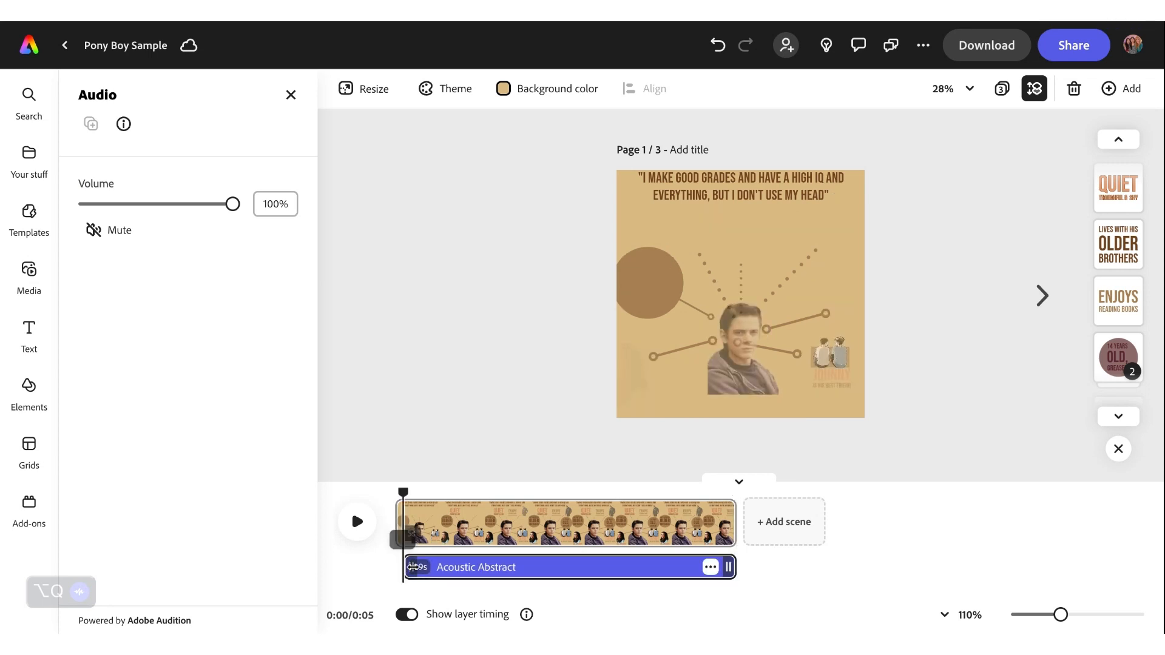
click(359, 524)
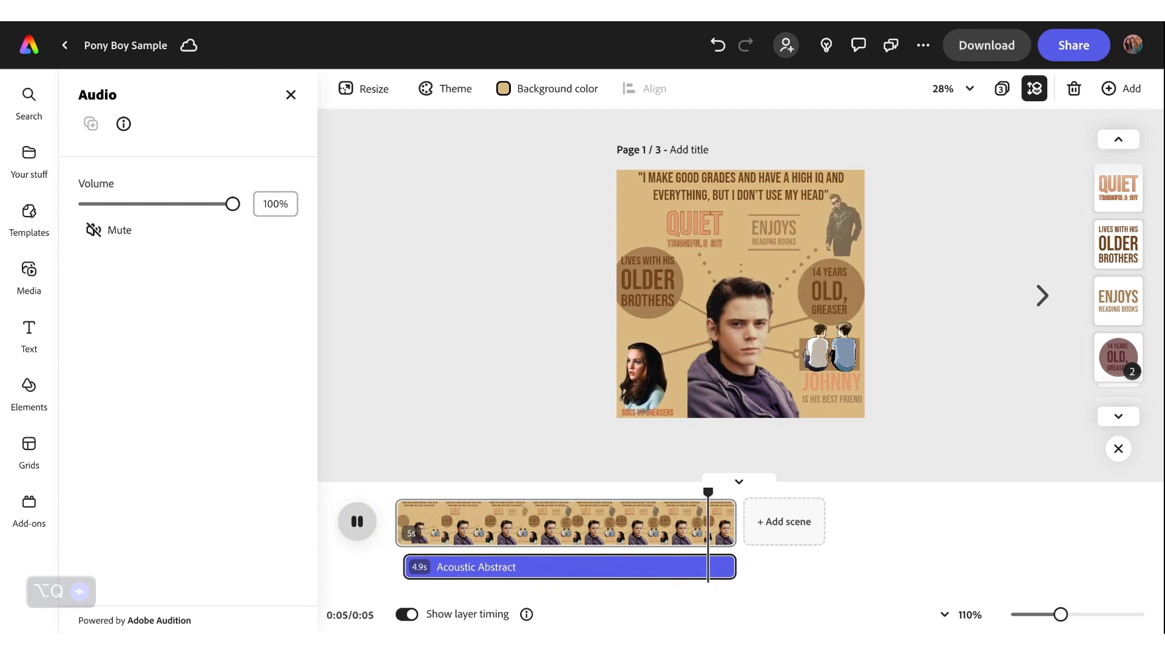
click(357, 521)
click(357, 521)
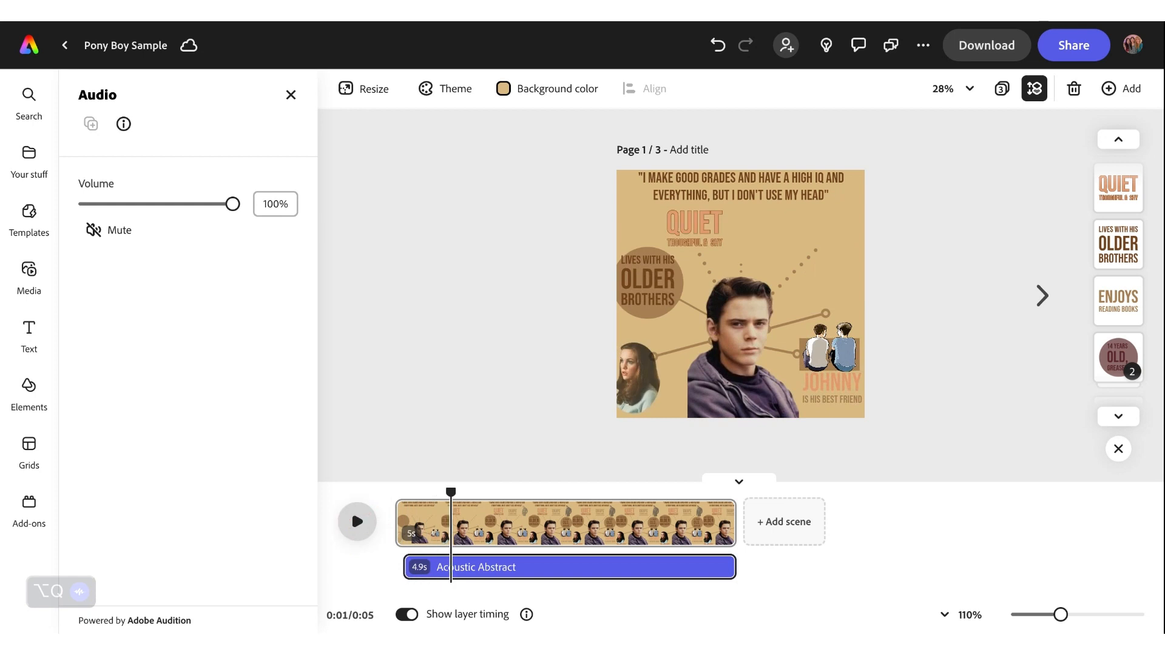
- Extend the scene's duration to about 8.9 s on the timeline
click(736, 529)
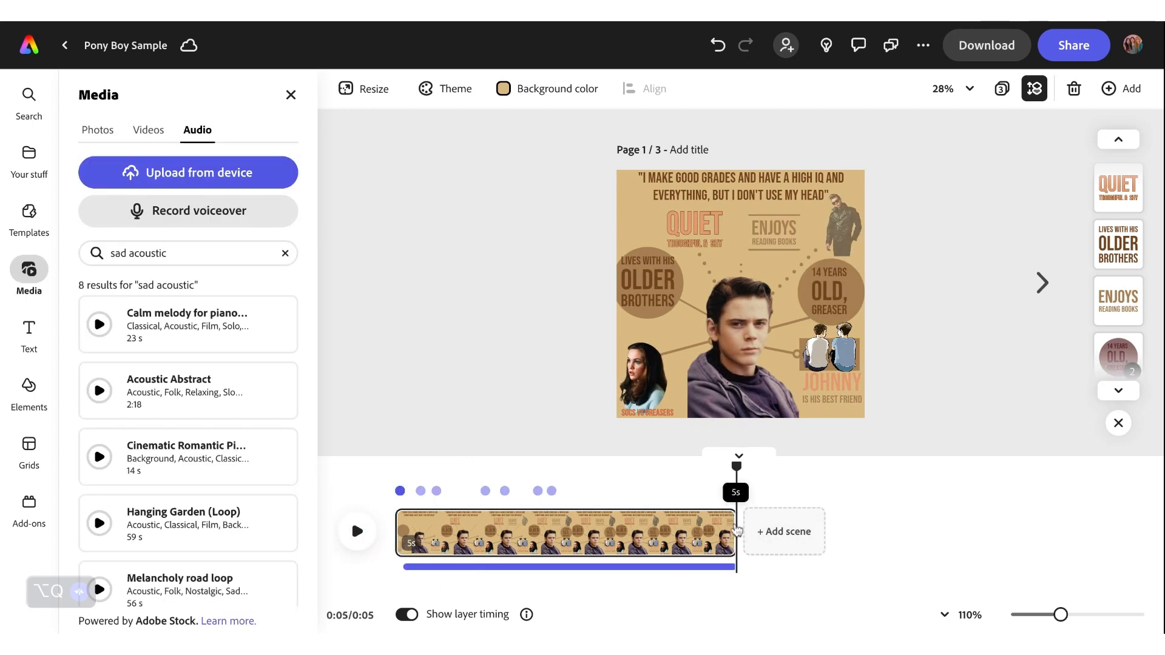
drag(736, 531, 940, 531)
drag(968, 532, 998, 532)
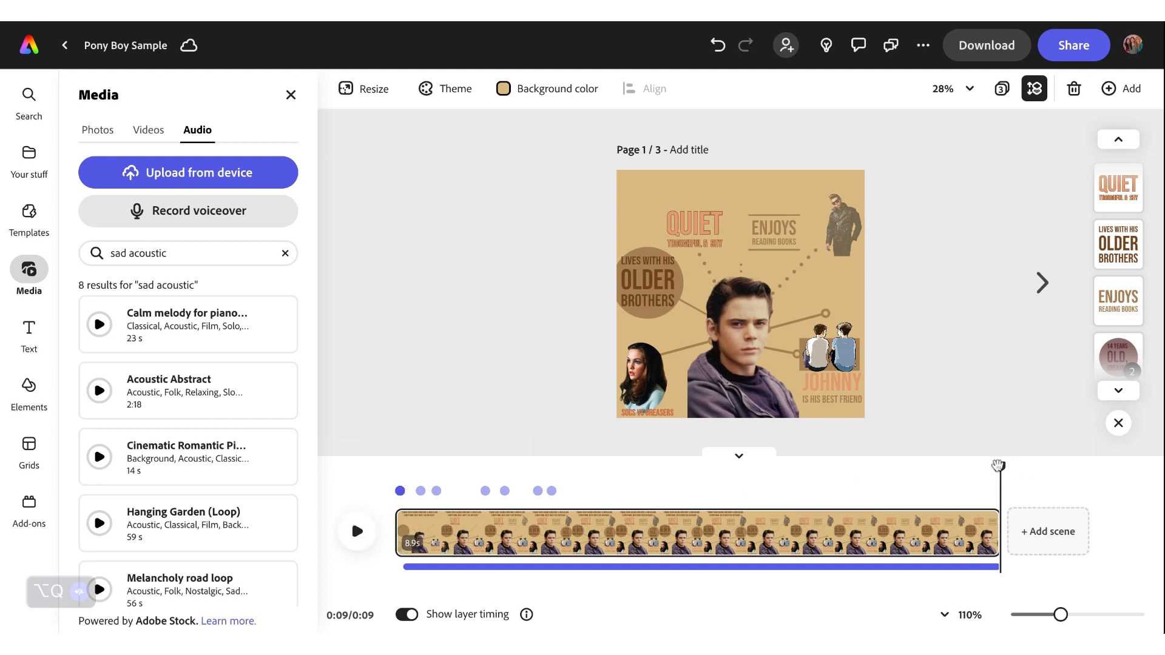
- Return the playhead to 0 s, play the lengthened scene with its music, and pause near the end
drag(1000, 466, 395, 465)
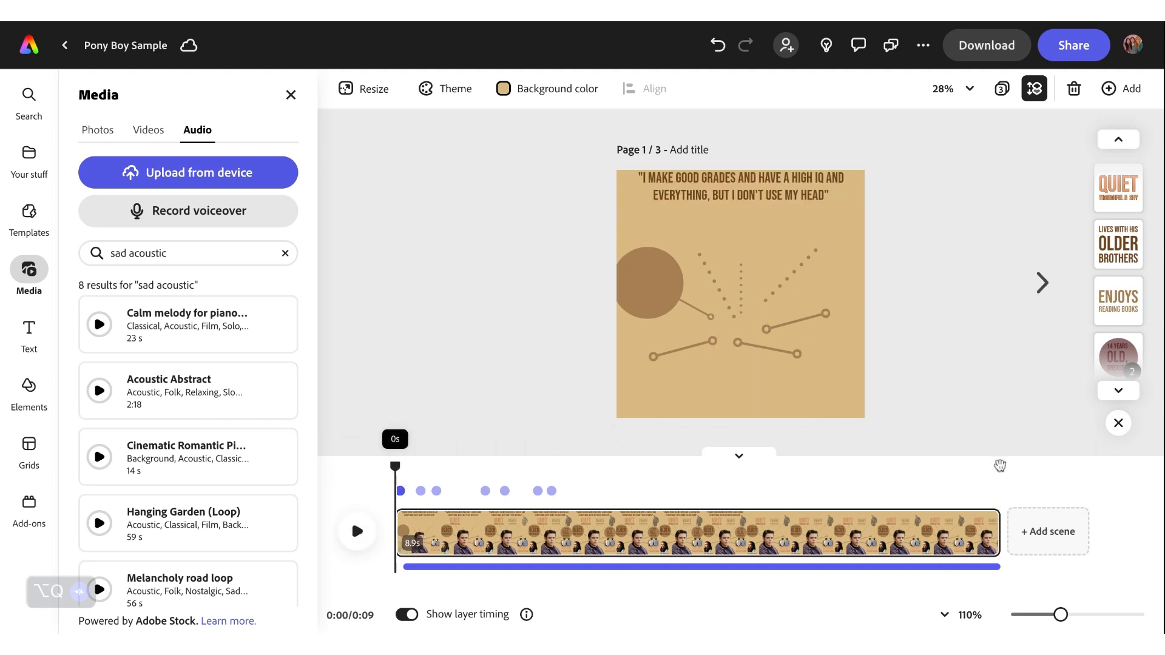
click(358, 533)
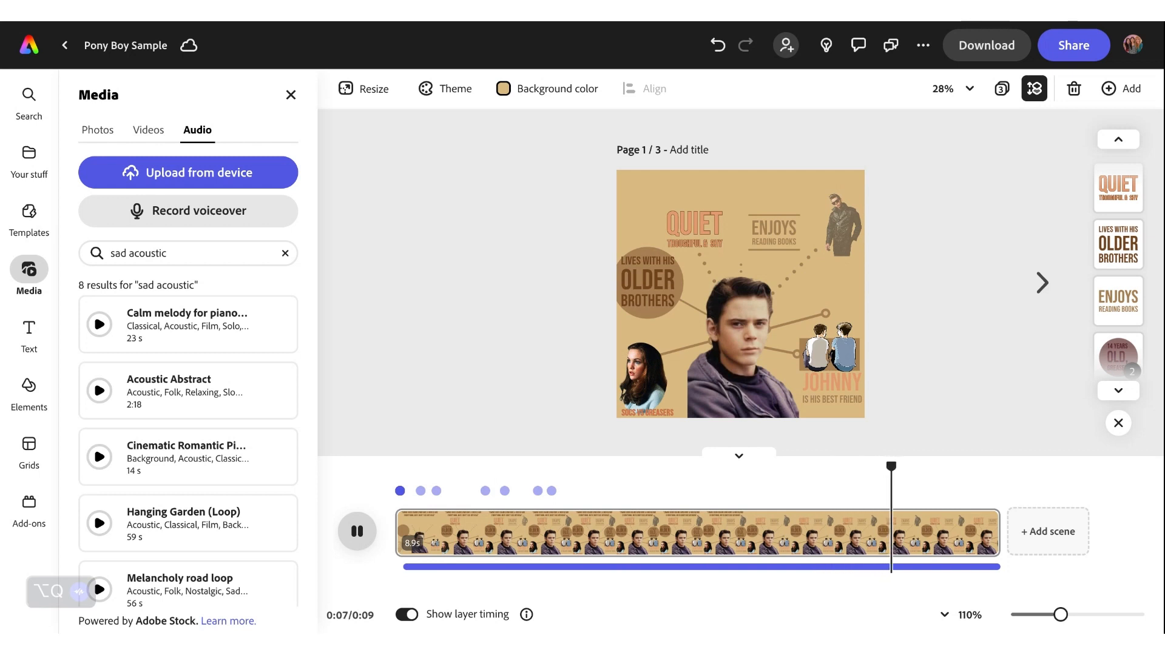
key(space)
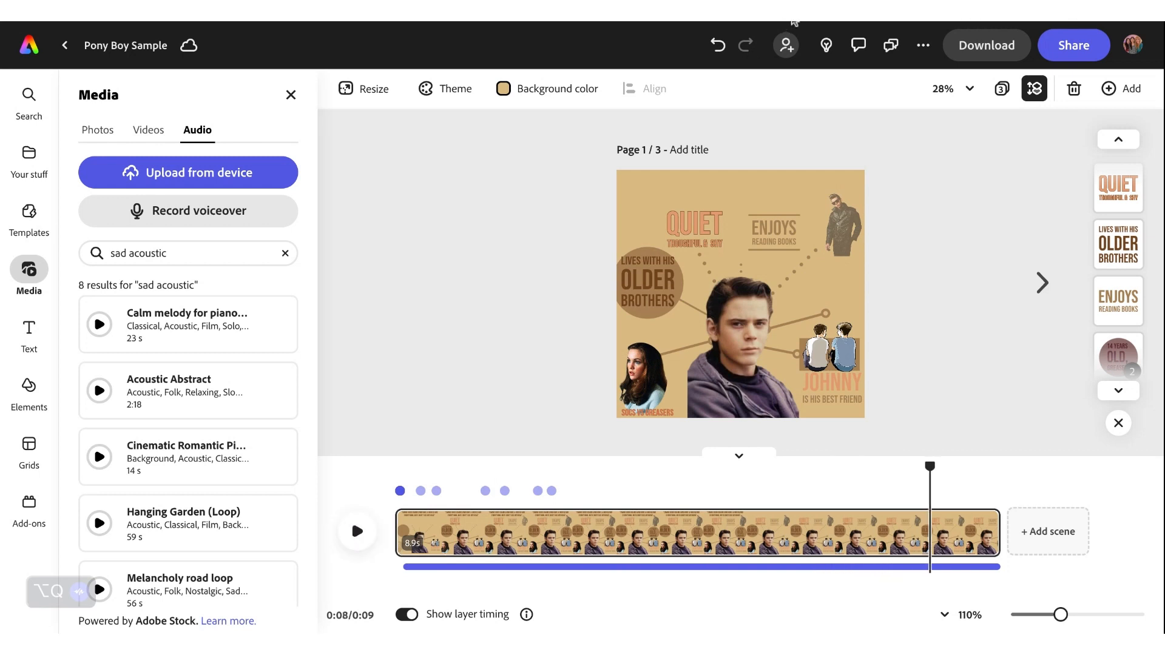